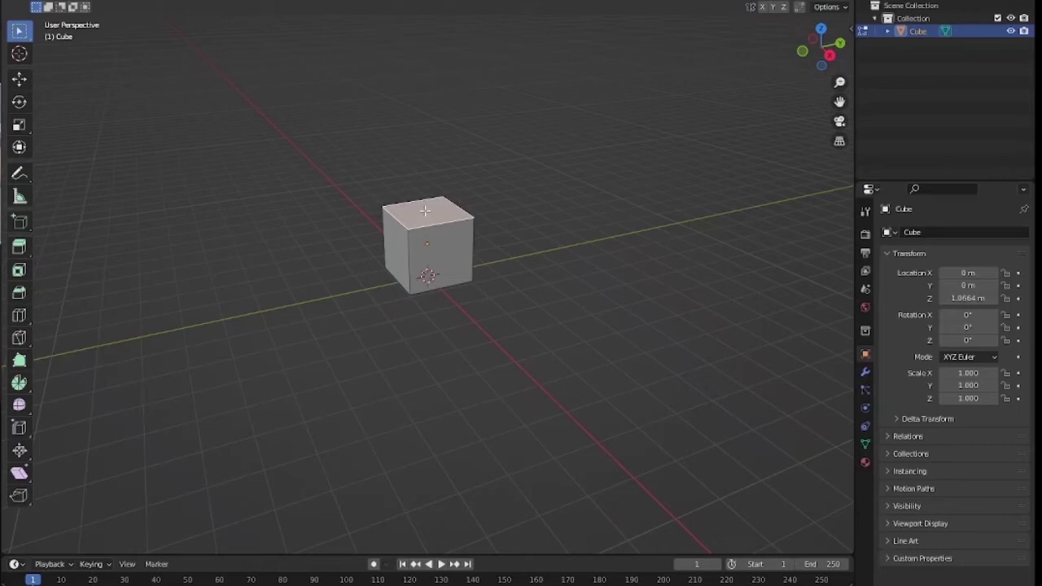
# Step: Stretch the default cube vertically and along one axis into a wall slab
pyautogui.press('s')
pyautogui.press('z')
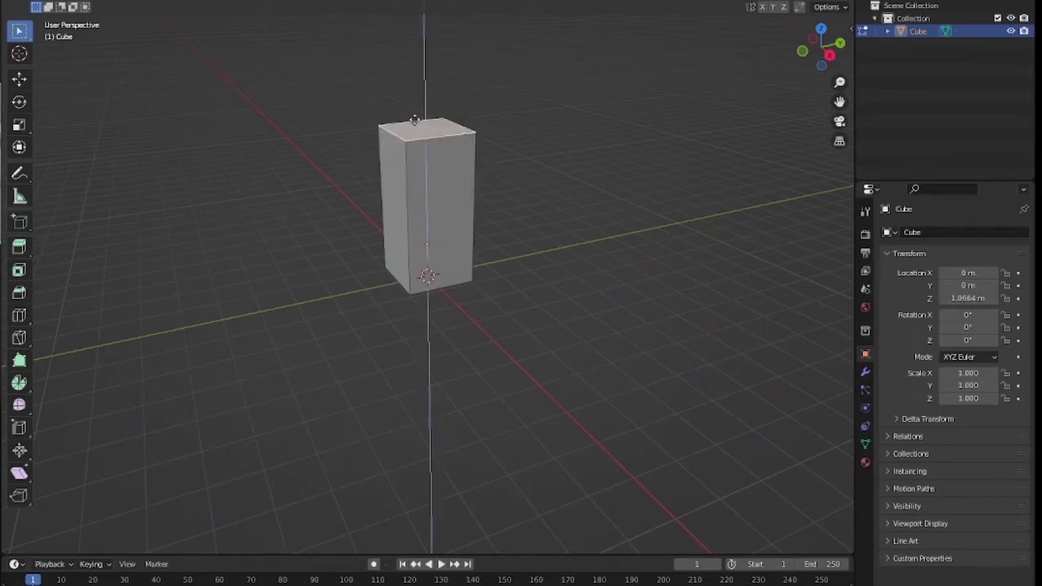
pyautogui.click(407, 209)
pyautogui.press('g')
pyautogui.press('y')
pyautogui.click(252, 240)
pyautogui.moveTo(252, 239)
pyautogui.mouseDown(button='middle')
pyautogui.moveTo(254, 285)
pyautogui.moveTo(386, 177)
pyautogui.mouseUp(button='middle')
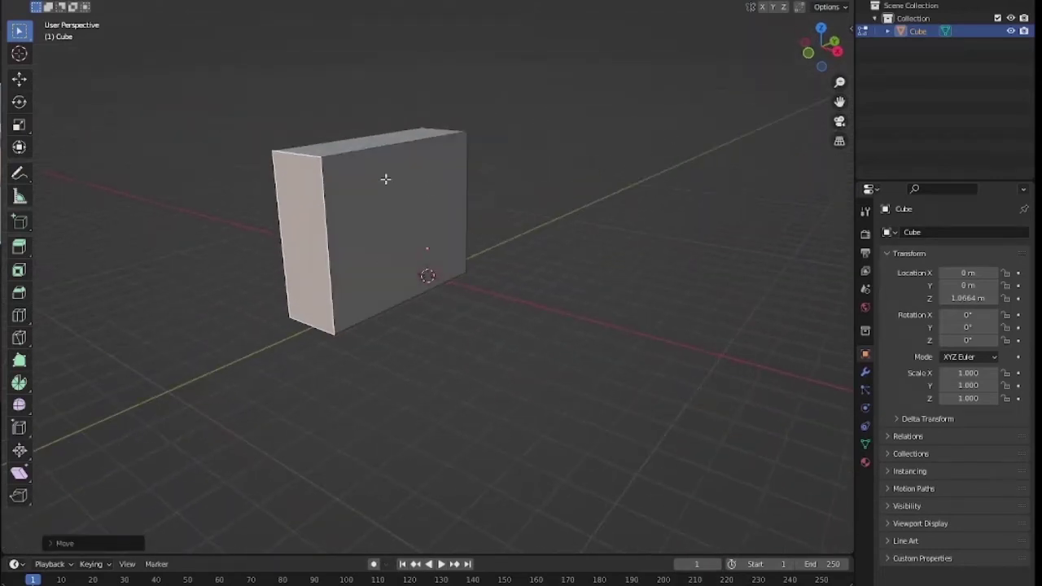
# Step: Duplicate the wall slab and slide the copy along X beside the original
pyautogui.click(374, 181)
pyautogui.hotkey('shift', 'd')
pyautogui.press('Escape')
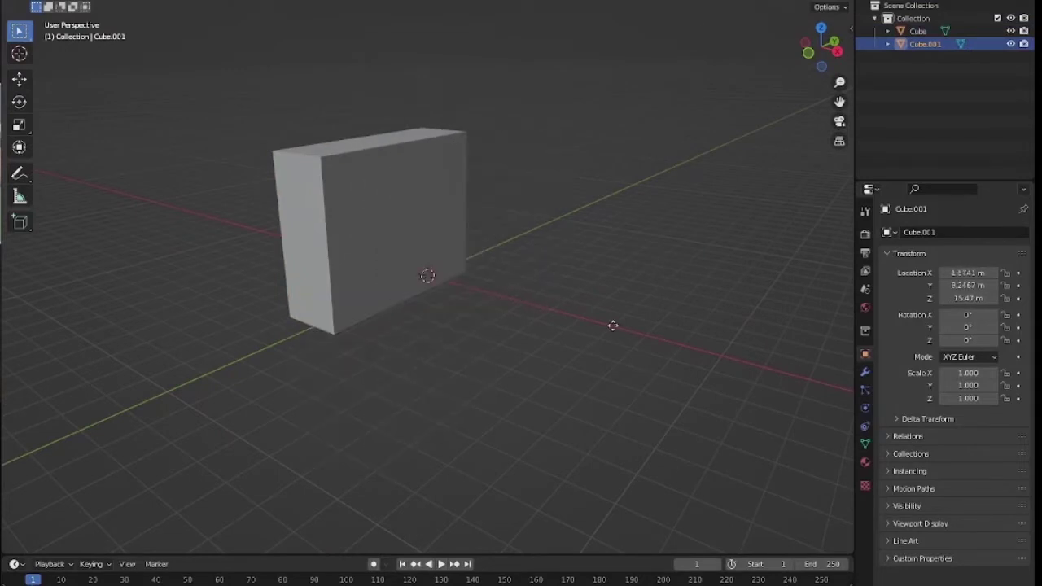
pyautogui.hotkey('ctrl', 'z')
pyautogui.hotkey('shift', 'd')
pyautogui.click(500, 195)
pyautogui.press('Tab')
pyautogui.moveTo(504, 193)
pyautogui.mouseDown(button='middle')
pyautogui.moveTo(327, 233)
pyautogui.moveTo(342, 236)
pyautogui.mouseUp(button='middle')
pyautogui.press('Tab')
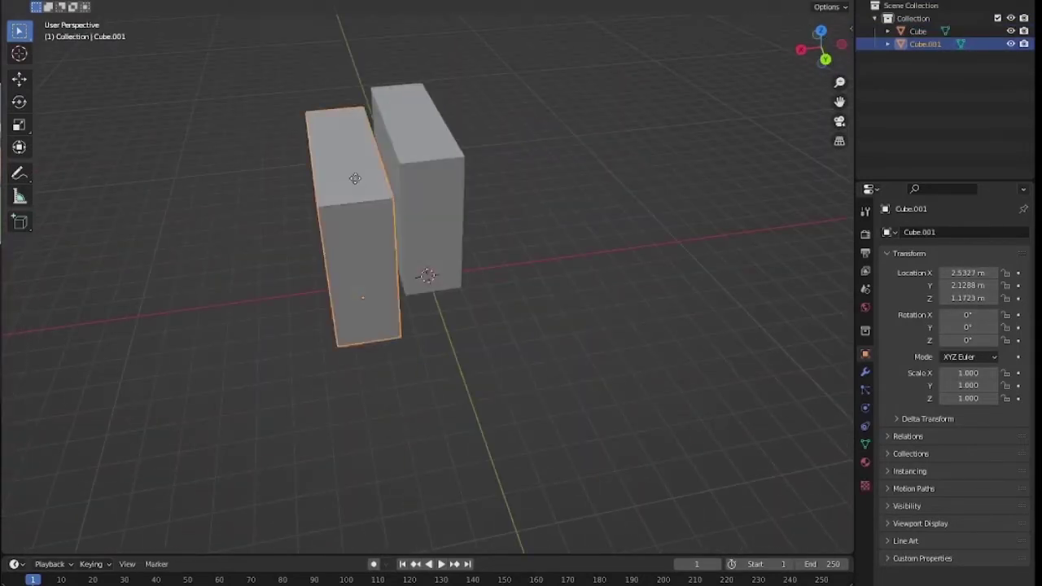
pyautogui.press('g')
pyautogui.press('x')
pyautogui.click(453, 282)
pyautogui.moveTo(453, 283)
pyautogui.mouseDown(button='middle')
pyautogui.moveTo(510, 235)
pyautogui.moveTo(494, 219)
pyautogui.moveTo(490, 241)
pyautogui.mouseUp(button='middle')
# Step: Move the duplicate back along Y and right along X, reshaping it into the taller rear block
pyautogui.press('Tab')
pyautogui.press('Tab')
pyautogui.press('g')
pyautogui.press('y')
pyautogui.click(480, 196)
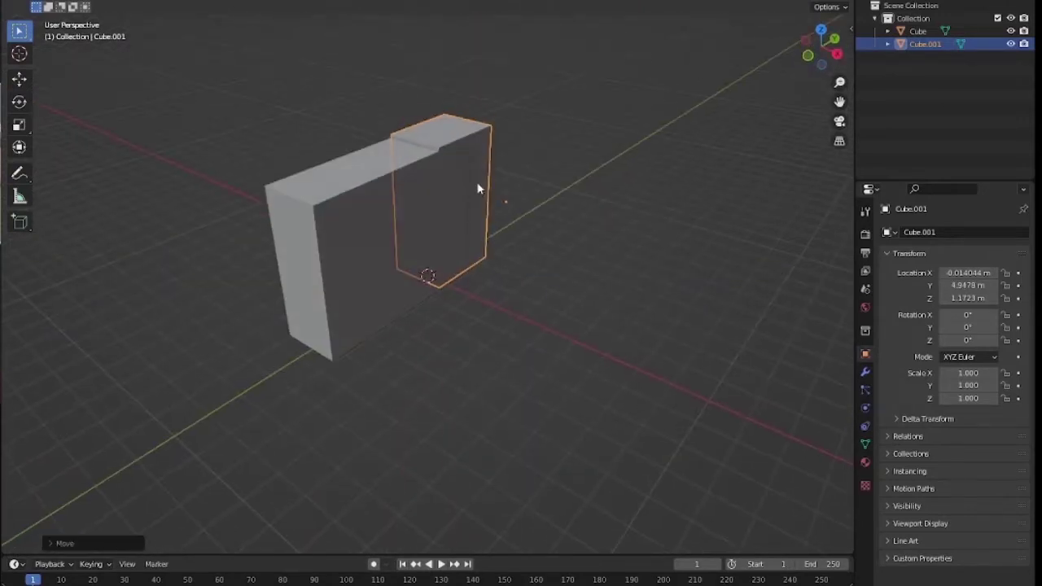
pyautogui.press('g')
pyautogui.press('x')
pyautogui.click(458, 141)
pyautogui.press('Tab')
pyautogui.moveTo(459, 135)
pyautogui.mouseDown(button='middle')
pyautogui.moveTo(421, 149)
pyautogui.moveTo(483, 219)
pyautogui.moveTo(486, 205)
pyautogui.mouseUp(button='middle')
pyautogui.click(402, 161)
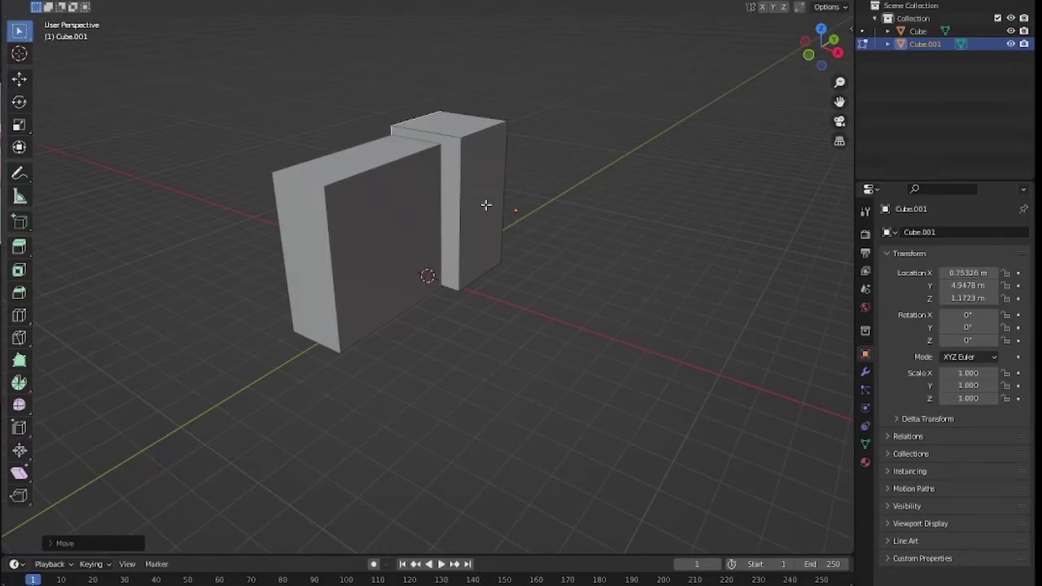
# Step: Copy the rear block to the right and lower its top face into a short cube
pyautogui.press('Tab')
pyautogui.hotkey('shift', 'd')
pyautogui.press('x')
pyautogui.click(525, 139)
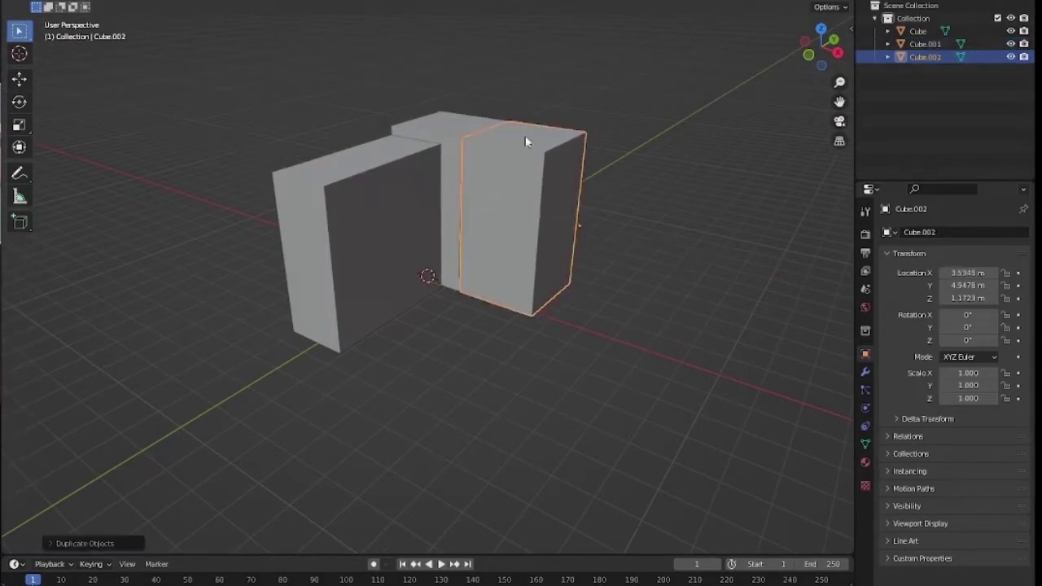
pyautogui.press('Tab')
pyautogui.press('g')
pyautogui.press('z')
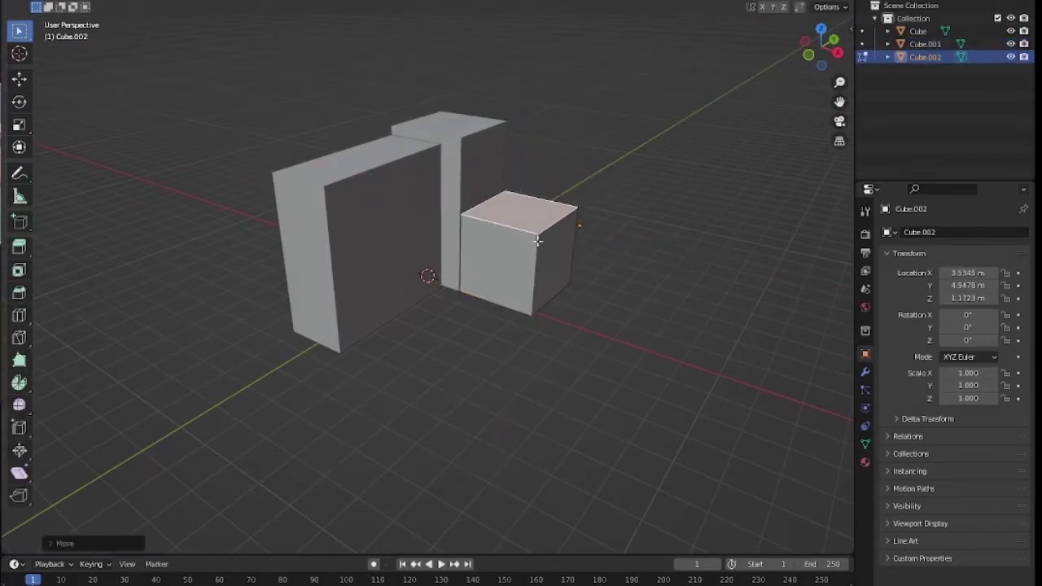
pyautogui.press('Tab')
# Step: Duplicate the short cube further right, narrow it and raise its top into a thin pillar
pyautogui.hotkey('shift', 'd')
pyautogui.press('x')
pyautogui.click(651, 244)
pyautogui.press('Tab')
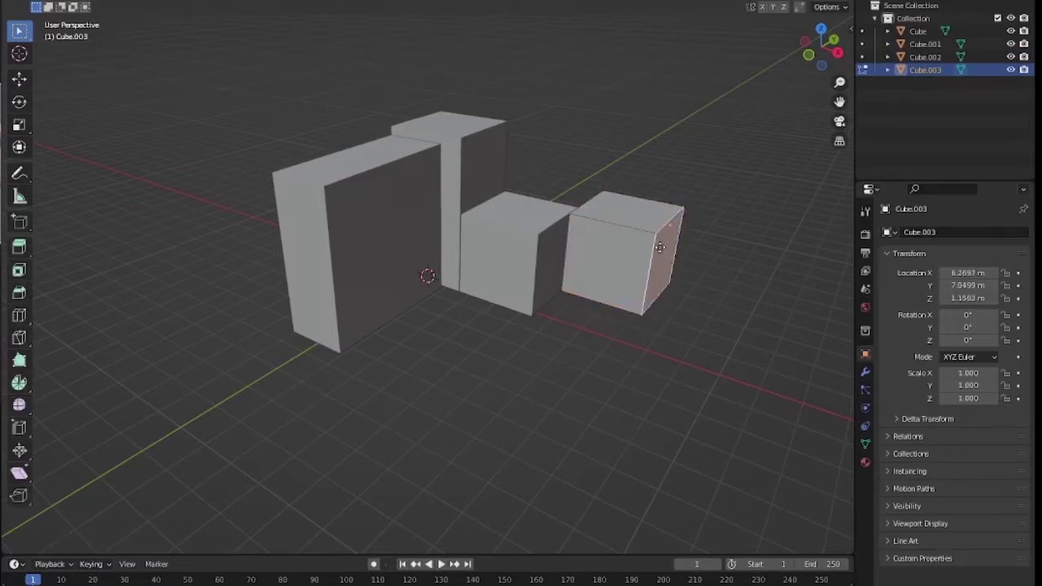
pyautogui.press('g')
pyautogui.press('x')
pyautogui.click(607, 260)
pyautogui.moveTo(606, 260)
pyautogui.mouseDown(button='middle')
pyautogui.moveTo(437, 413)
pyautogui.moveTo(328, 383)
pyautogui.moveTo(533, 287)
pyautogui.mouseUp(button='middle')
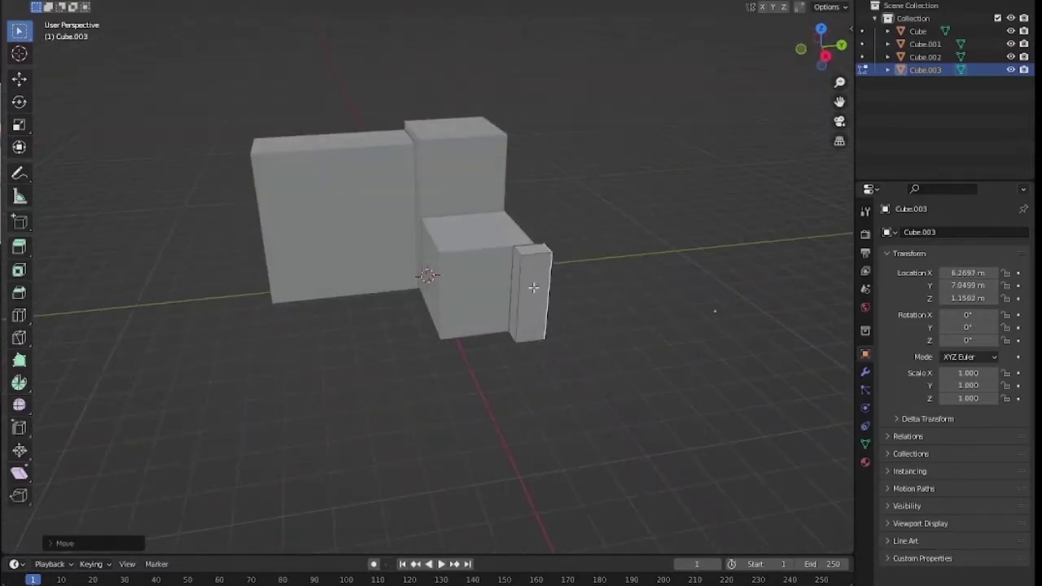
pyautogui.press('g')
pyautogui.press('z')
pyautogui.click(533, 220)
pyautogui.moveTo(533, 220); pyautogui.dragTo(581, 246, button='middle')
pyautogui.press('Tab')
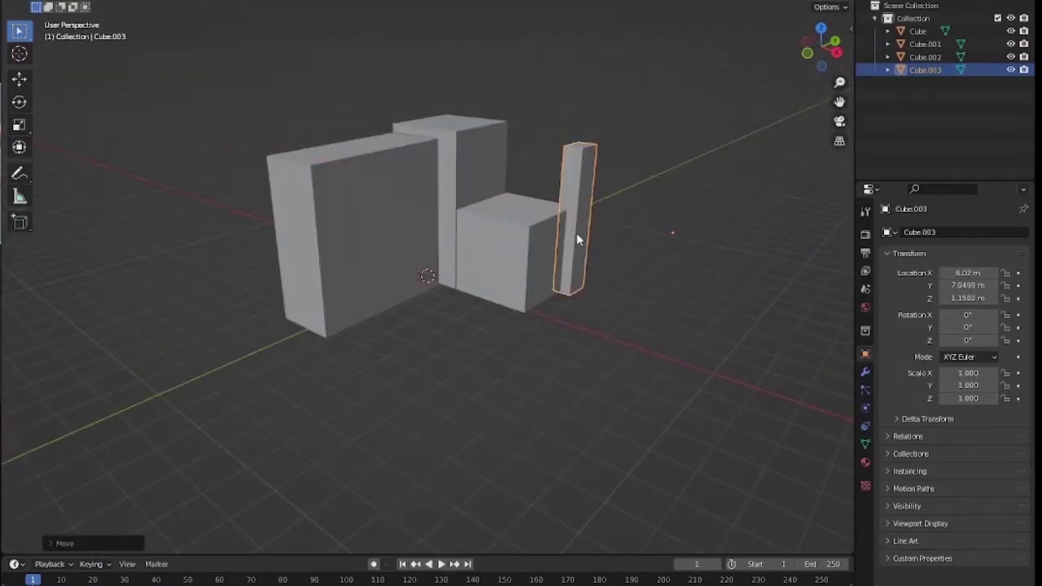
# Step: Duplicate the wall slab upward and place the raised copy over the left wall
pyautogui.click(389, 233)
pyautogui.hotkey('shift', 'd')
pyautogui.press('z')
pyautogui.click(163, 393)
pyautogui.moveTo(163, 393); pyautogui.dragTo(268, 211, button='middle')
pyautogui.press('g')
pyautogui.click(202, 179)
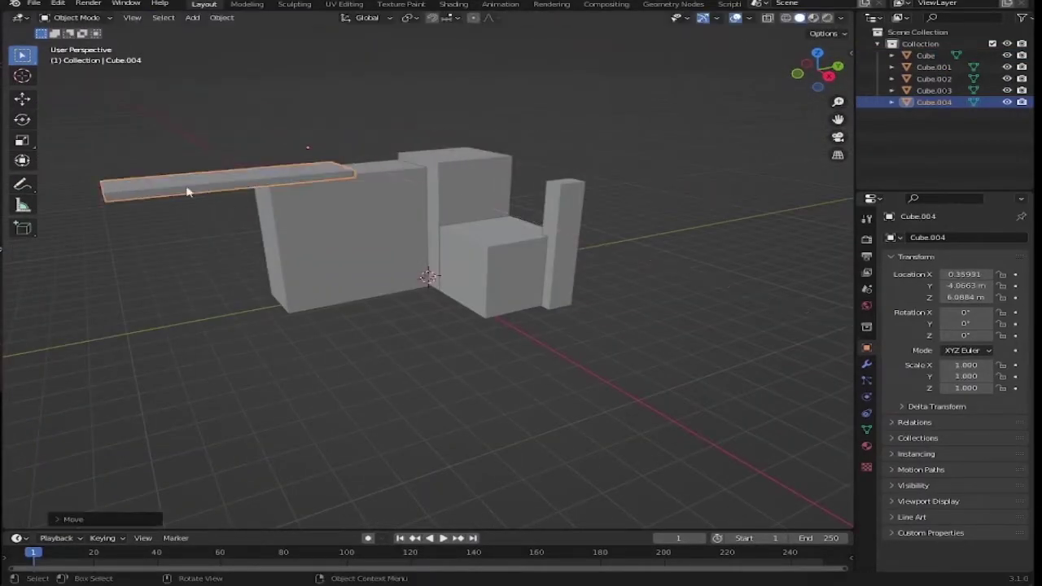
# Step: Slide the overhang slab along Y to line it up over the wall
pyautogui.press('Tab')
pyautogui.moveTo(202, 178); pyautogui.dragTo(414, 267, button='middle')
pyautogui.press('g')
pyautogui.press('y')
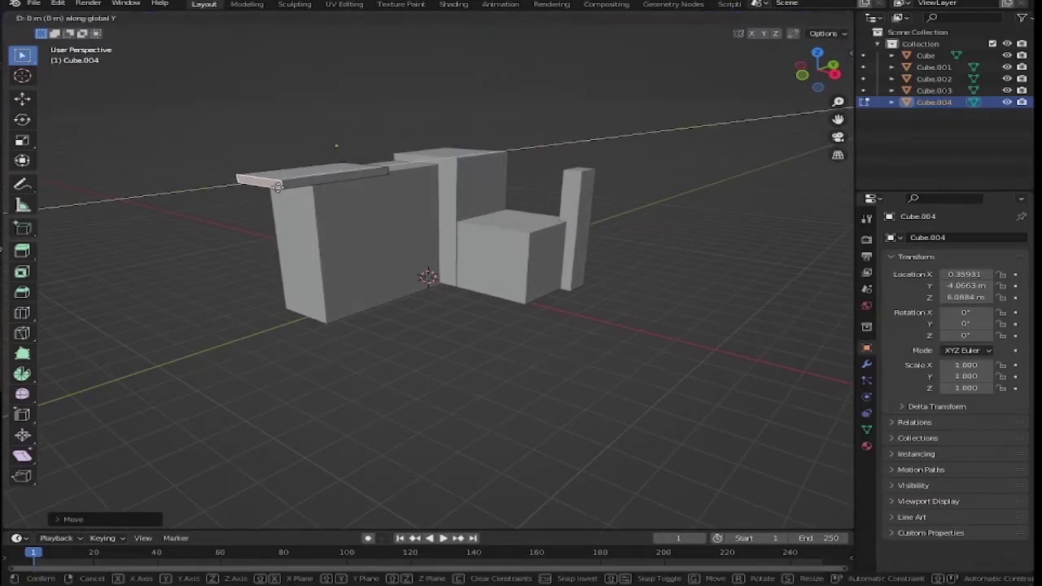
pyautogui.click(282, 187)
pyautogui.moveTo(282, 187)
pyautogui.mouseDown(button='middle')
pyautogui.moveTo(367, 244)
pyautogui.moveTo(302, 172)
pyautogui.mouseUp(button='middle')
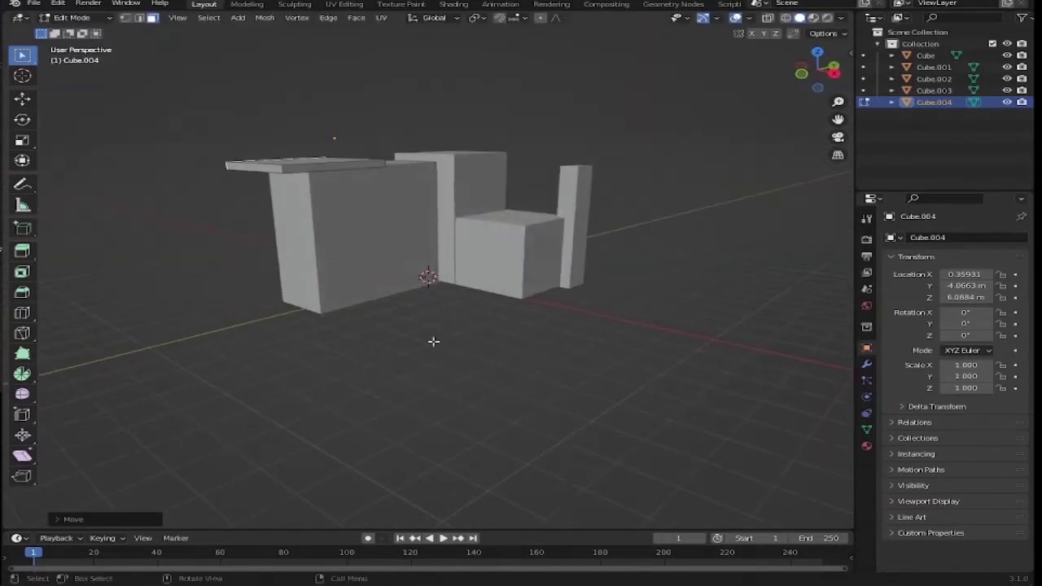
pyautogui.press('Tab')
# Step: Duplicate the overhang slab down to mid height, then again near the ground
pyautogui.hotkey('shift', 'd')
pyautogui.press('z')
pyautogui.click(304, 258)
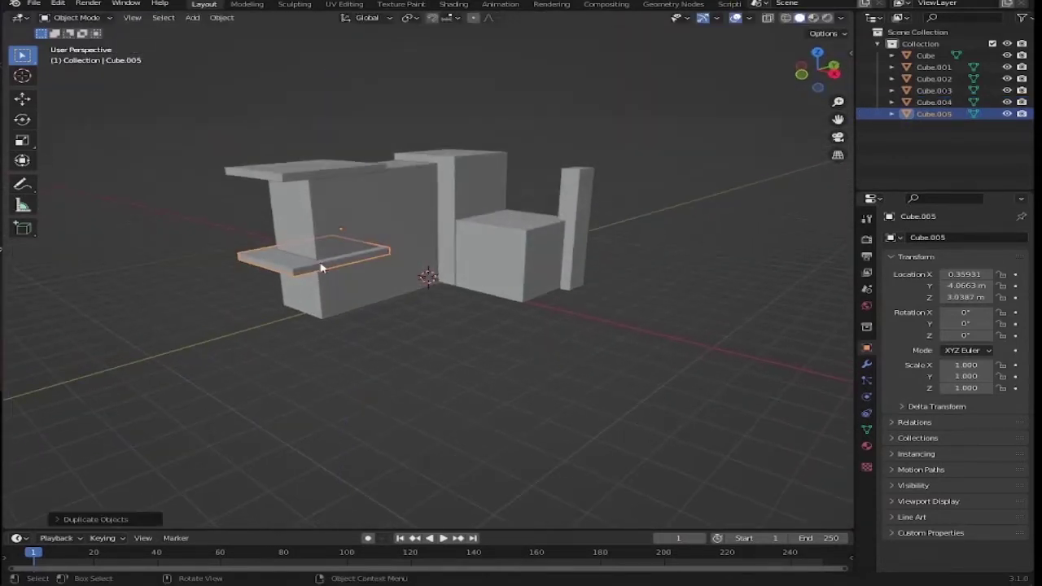
pyautogui.hotkey('shift', 'd')
pyautogui.press('z')
pyautogui.click(333, 323)
pyautogui.press('Tab')
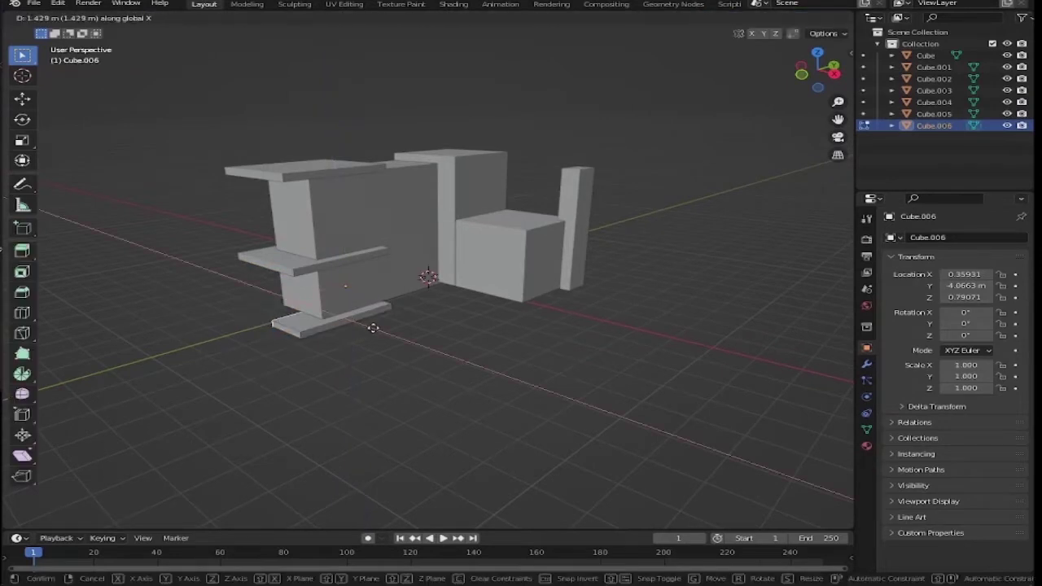
pyautogui.press('Tab')
# Step: Reposition the bottom slab along X and Z under the left wall
pyautogui.press('g')
pyautogui.press('x')
pyautogui.click(314, 340)
pyautogui.press('Tab')
pyautogui.press('g')
pyautogui.press('y')
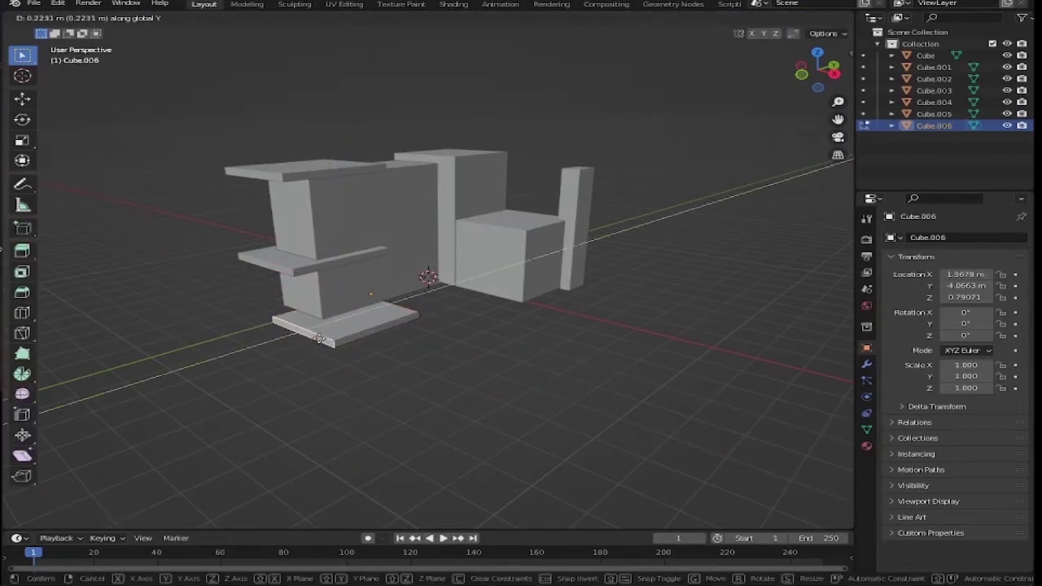
pyautogui.press('z')
pyautogui.click(457, 323)
pyautogui.press('Tab')
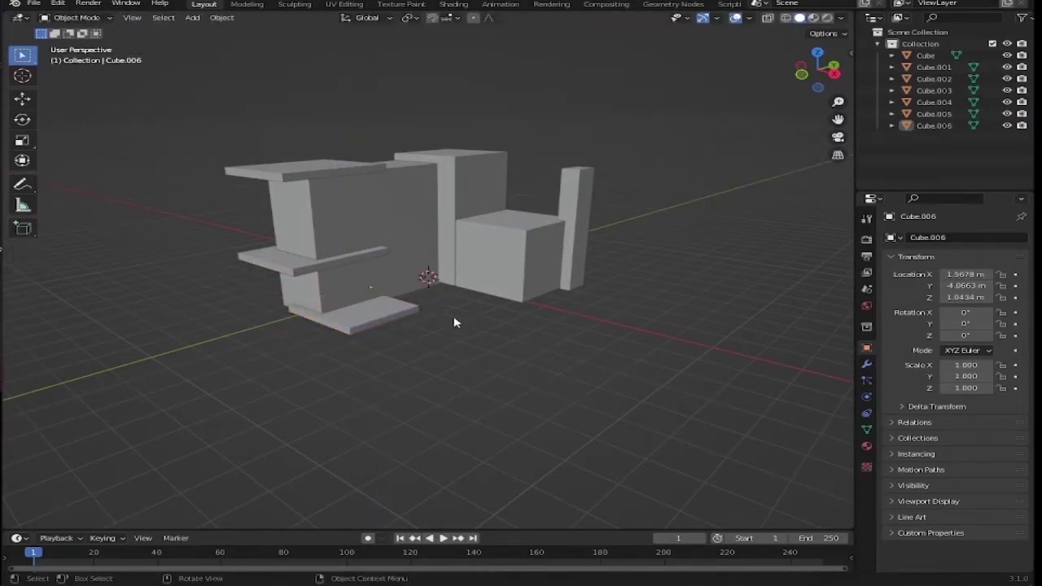
# Step: Extrude the middle slab's top upward to make a thicker mid-height projection
pyautogui.click(290, 264)
pyautogui.press('Tab')
pyautogui.press('e')
pyautogui.click(294, 237)
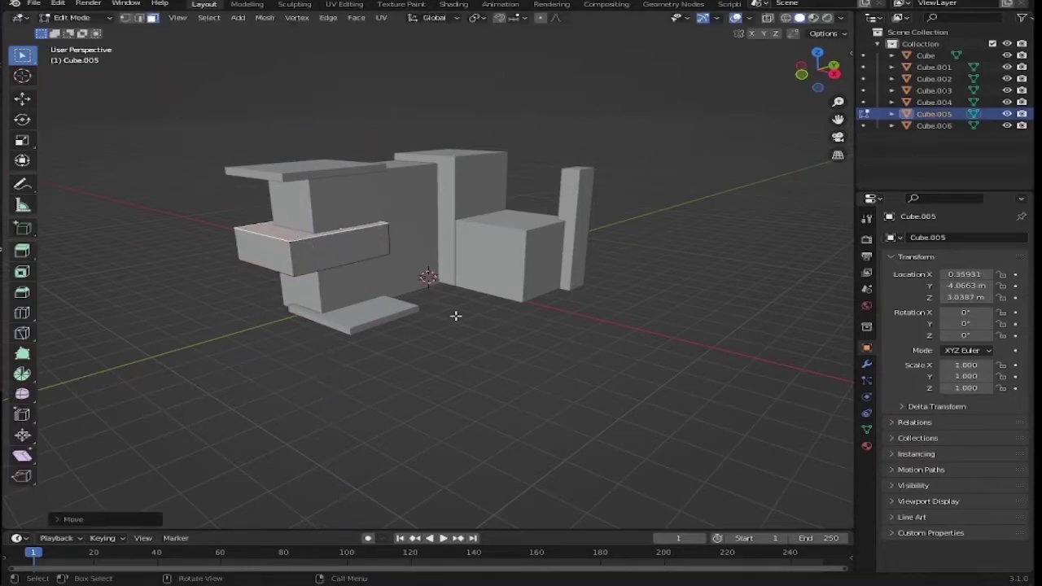
pyautogui.moveTo(295, 237); pyautogui.dragTo(418, 326, button='middle')
# Step: Duplicate the base slab and move it along Y under the right blocks
pyautogui.press('Tab')
pyautogui.click(321, 311)
pyautogui.hotkey('shift', 'd')
pyautogui.click(477, 314)
pyautogui.press('g')
pyautogui.press('y')
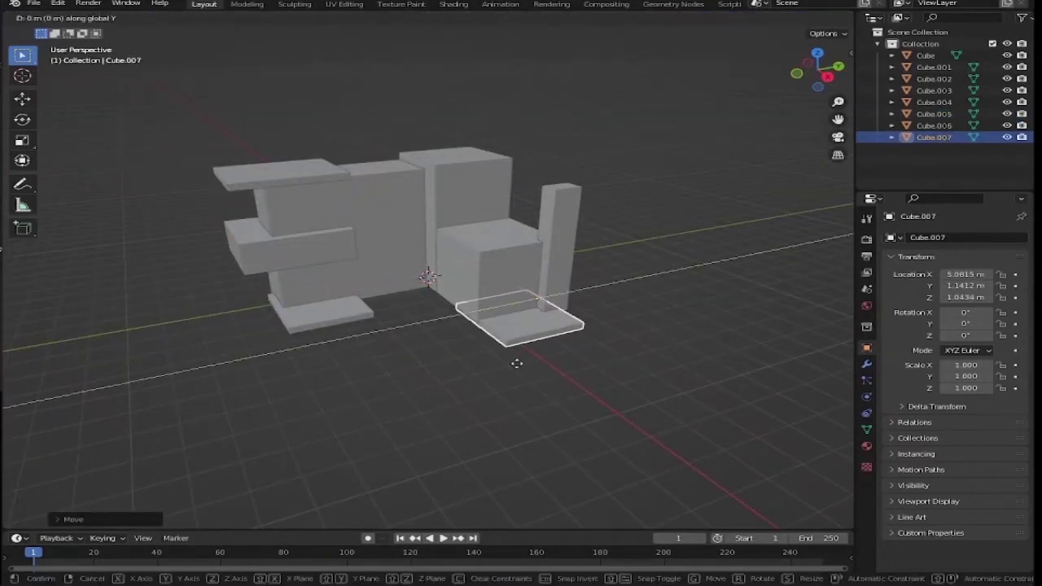
pyautogui.click(500, 390)
pyautogui.press('Tab')
pyautogui.click(478, 334)
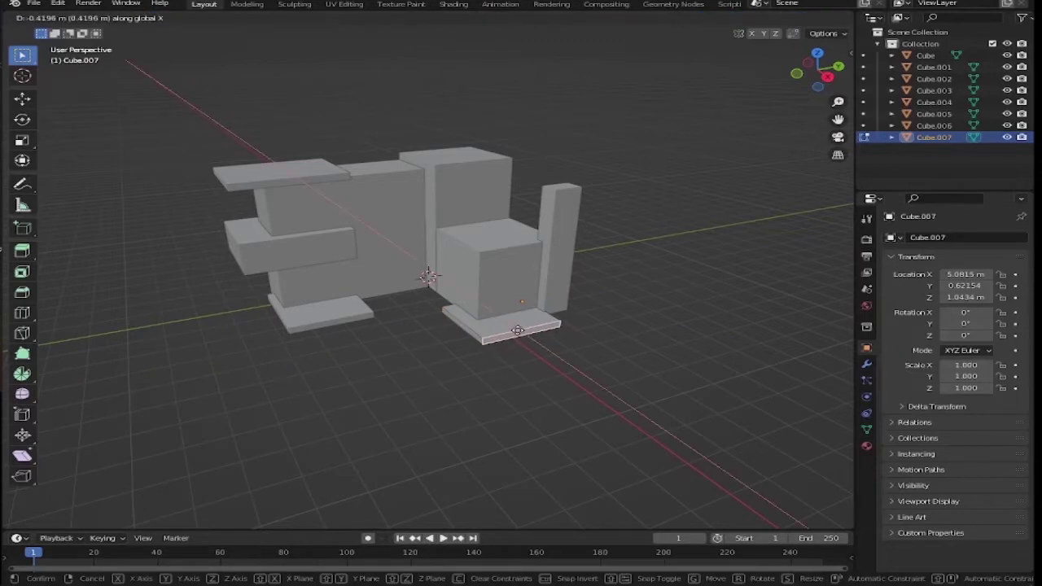
pyautogui.moveTo(475, 336); pyautogui.dragTo(423, 341, button='middle')
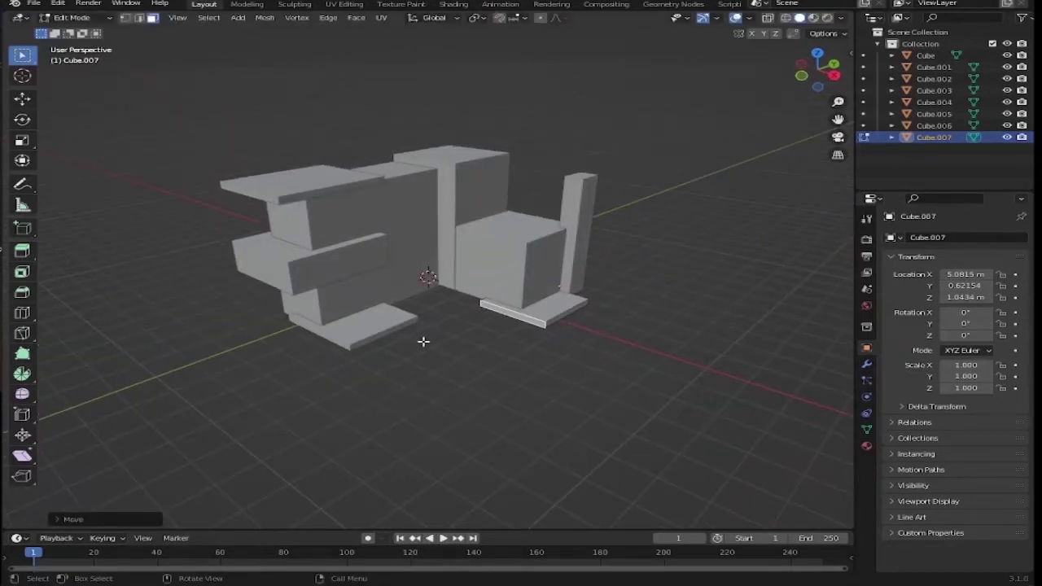
# Step: Loop-cut the main wall block and slide the new edge loop upward
pyautogui.press('Tab')
pyautogui.click(361, 233)
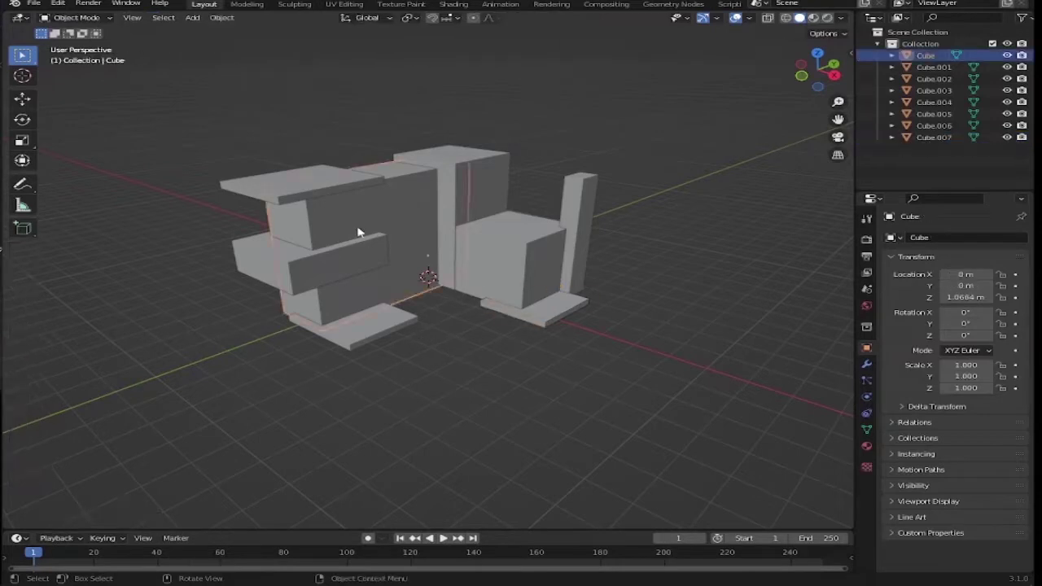
pyautogui.press('Tab')
pyautogui.hotkey('ctrl', 'r')
pyautogui.click(324, 225)
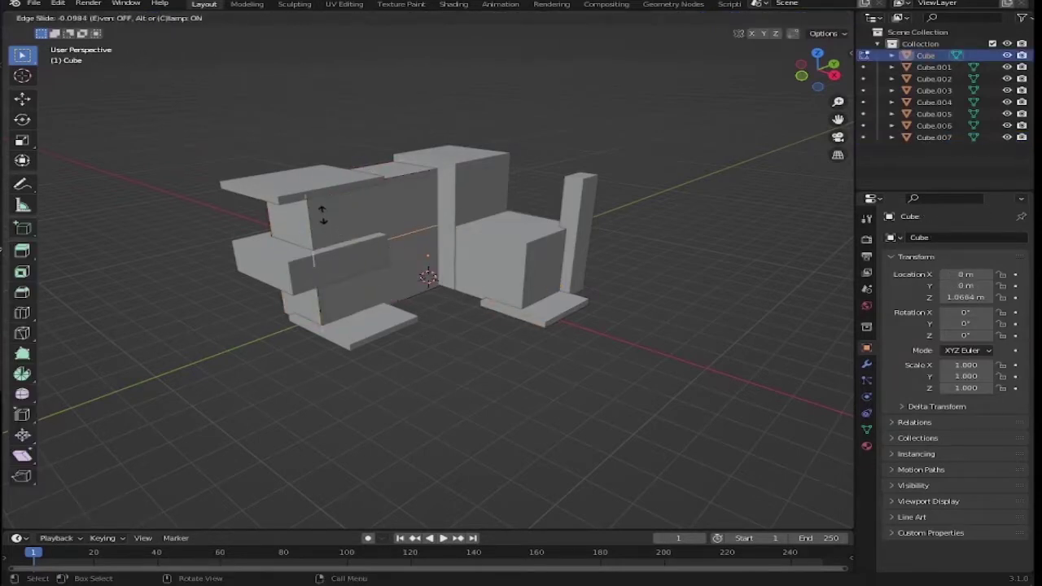
pyautogui.click(323, 214)
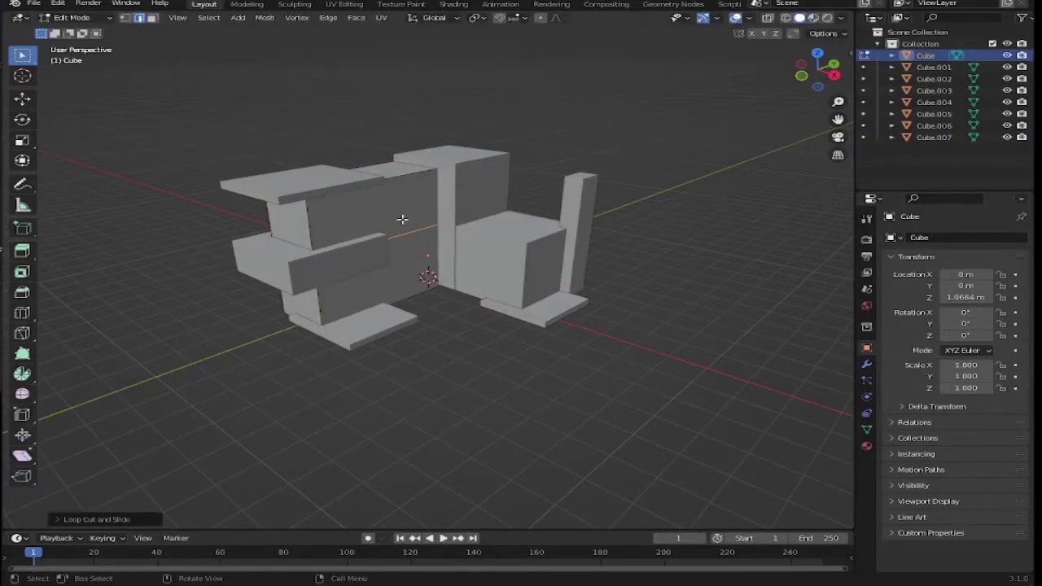
pyautogui.press('g')
pyautogui.press('g')
pyautogui.click(287, 189)
pyautogui.moveTo(339, 239); pyautogui.dragTo(339, 241, button='middle')
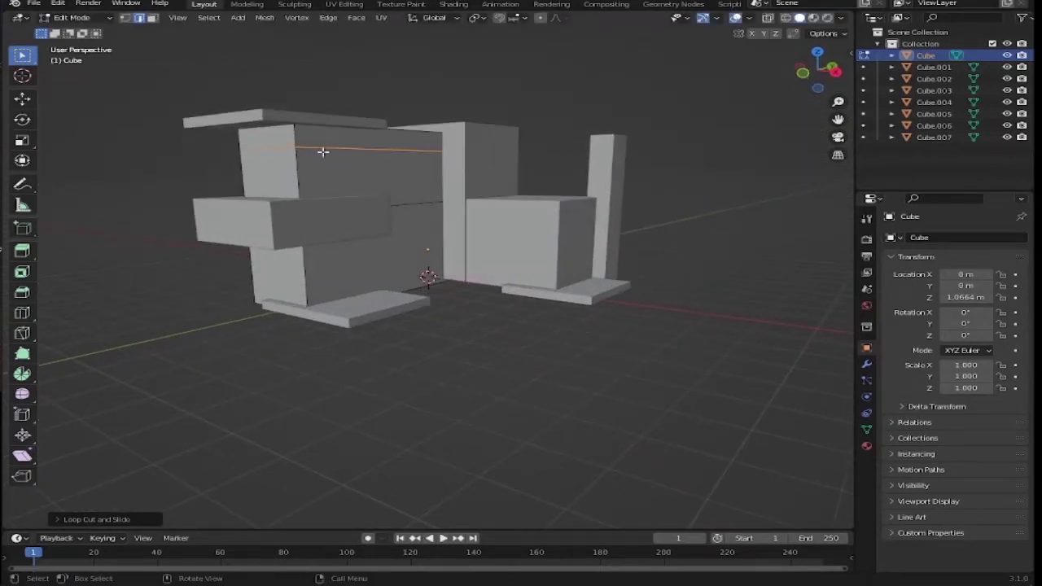
# Step: Try two vertical loop cuts on the front wall, then undo them
pyautogui.hotkey('ctrl', 'r')
pyautogui.click(298, 147)
pyautogui.click(222, 170)
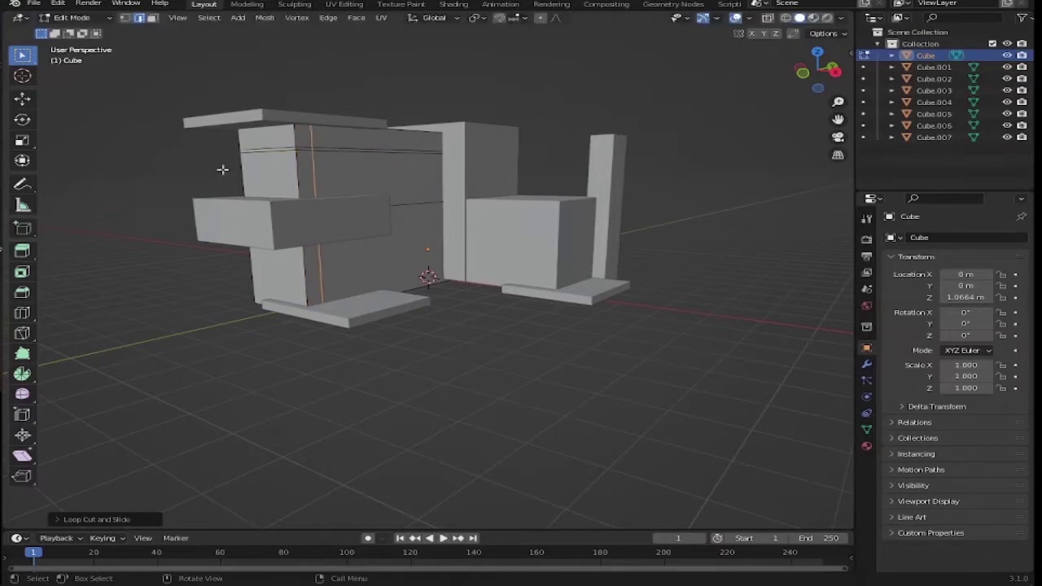
pyautogui.moveTo(222, 169); pyautogui.dragTo(333, 196, button='middle')
pyautogui.click(395, 194)
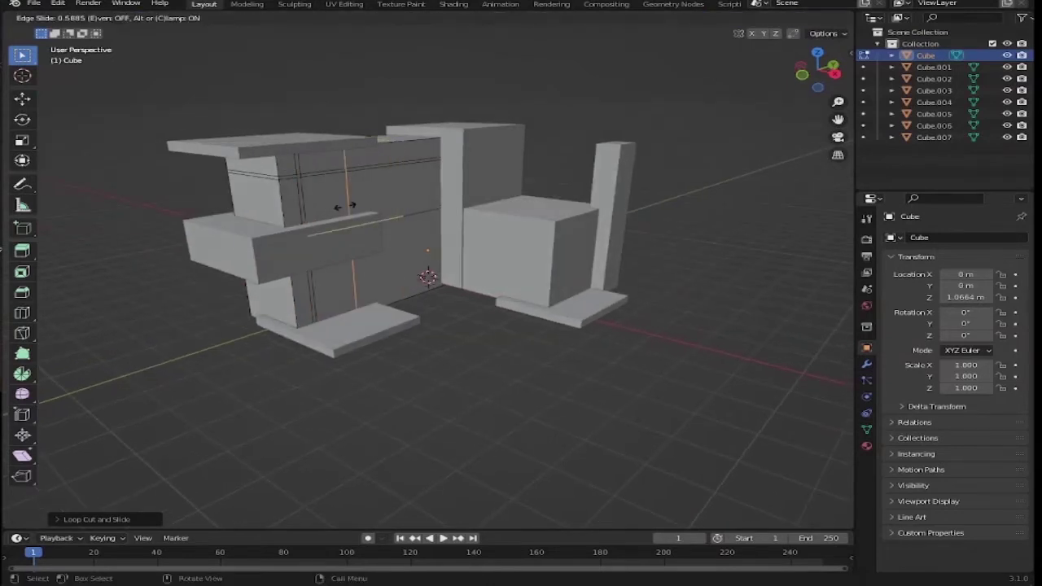
pyautogui.click(301, 191)
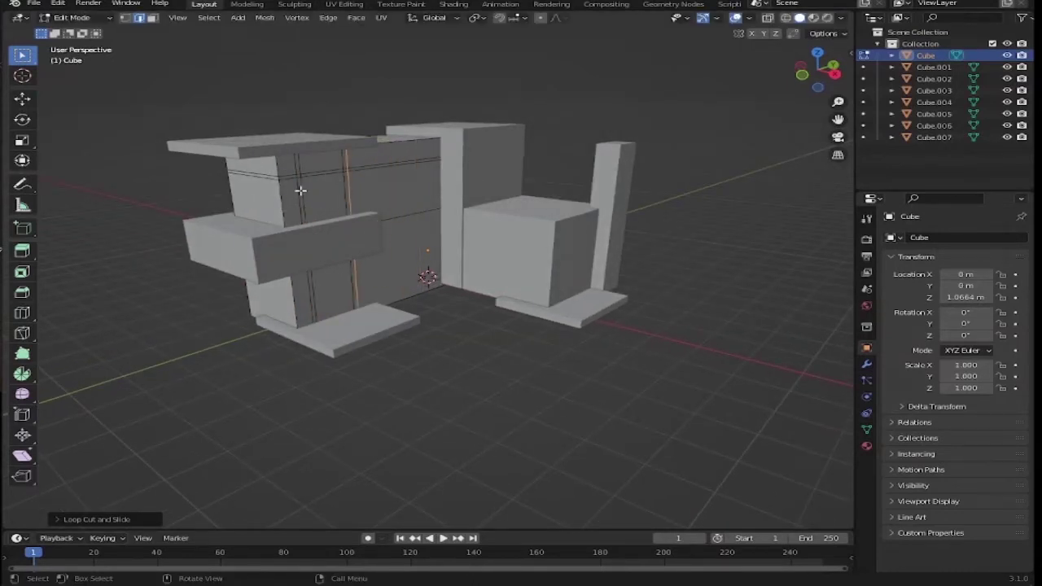
pyautogui.hotkey('ctrl', 'z')
pyautogui.hotkey('ctrl', 'z')
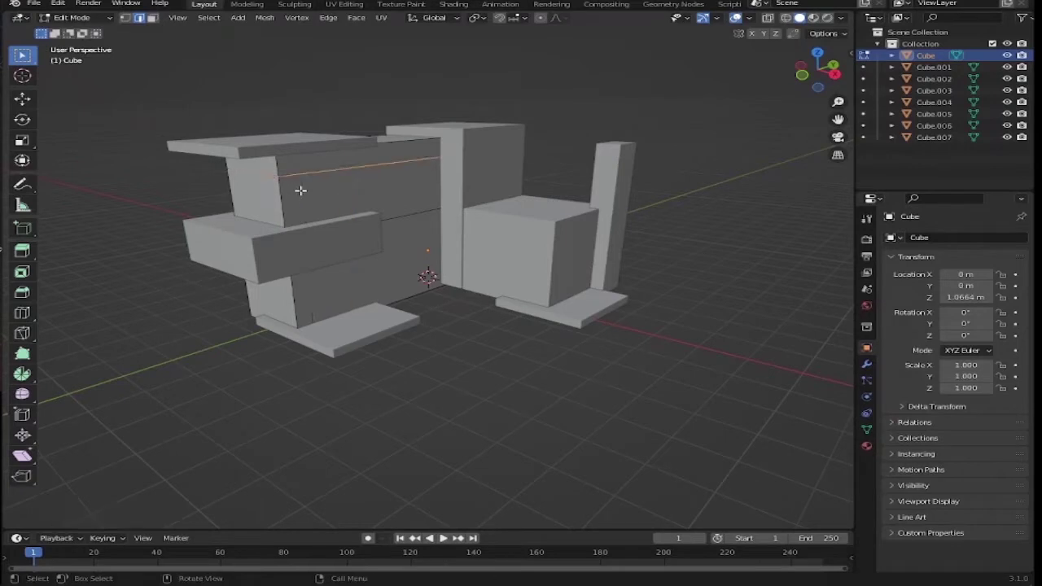
# Step: Cut a horizontal edge loop and extrude the narrow wall face into a recess
pyautogui.click(304, 191)
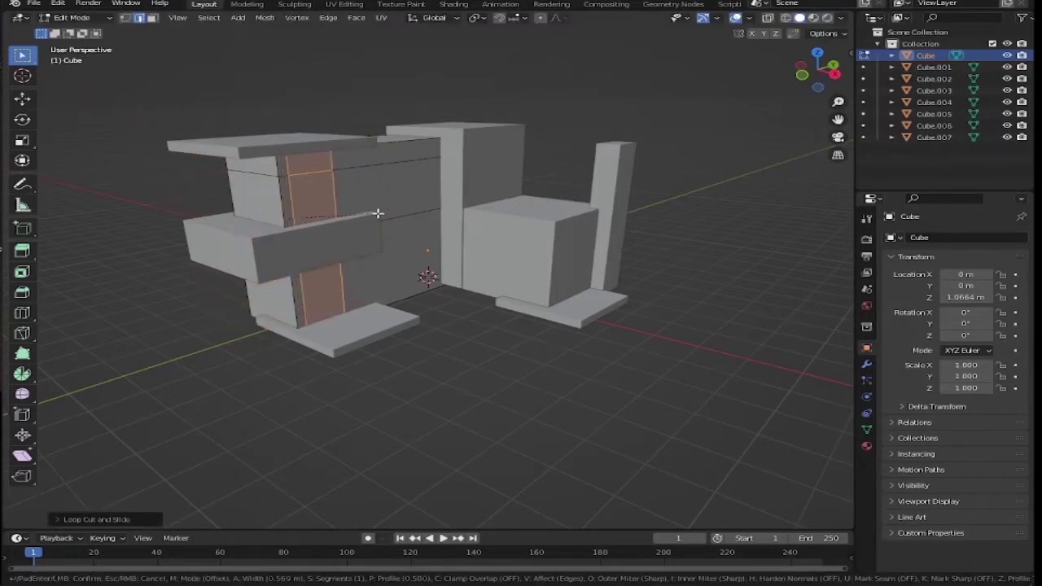
pyautogui.click(305, 191)
pyautogui.press('3')
pyautogui.click(309, 187)
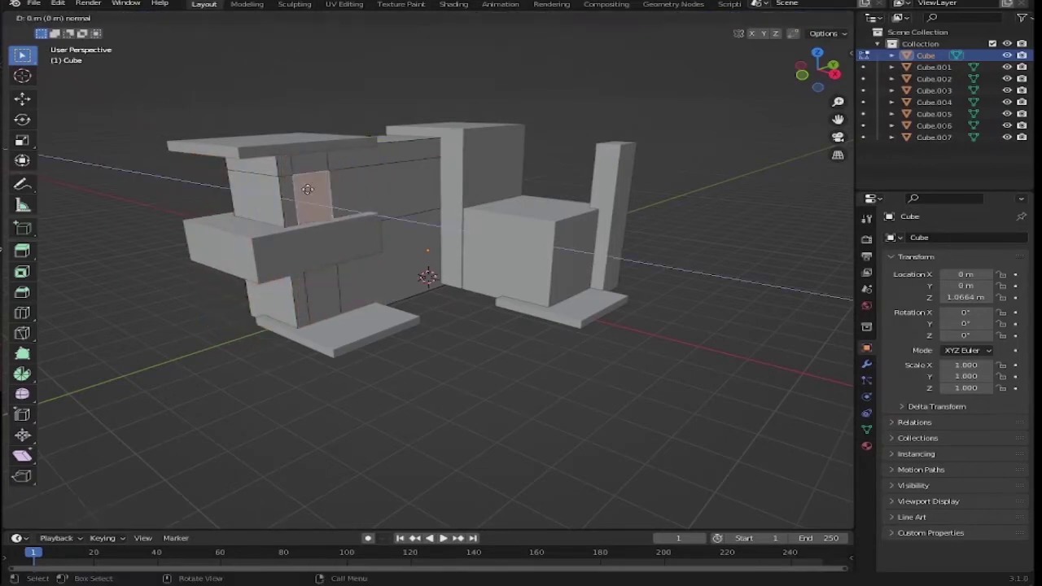
pyautogui.press('e')
pyautogui.rightClick(338, 189)
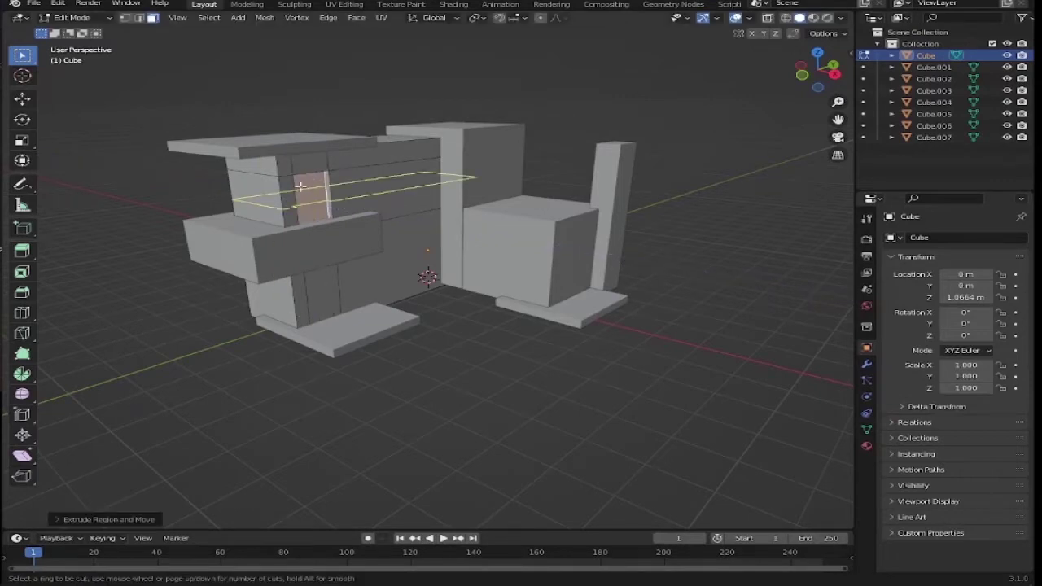
# Step: Add another edge loop on the front wall and extrude the face right of it
pyautogui.click(300, 188)
pyautogui.click(317, 200)
pyautogui.click(386, 179)
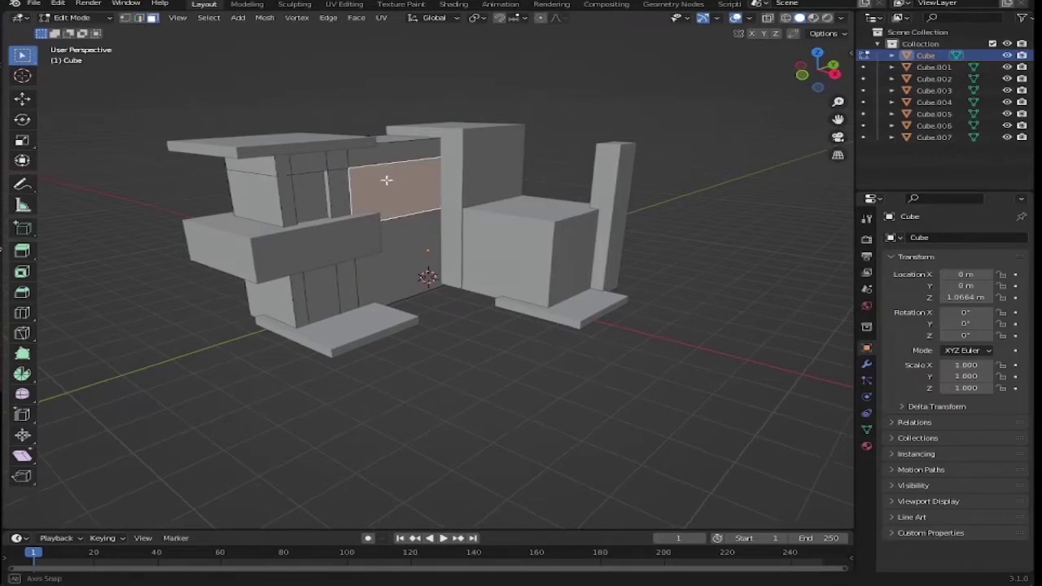
pyautogui.press('e')
pyautogui.moveTo(386, 179)
pyautogui.mouseDown(button='middle')
pyautogui.moveTo(311, 210)
pyautogui.moveTo(379, 172)
pyautogui.mouseUp(button='middle')
pyautogui.rightClick(310, 210)
pyautogui.scroll(2, 380, 173)
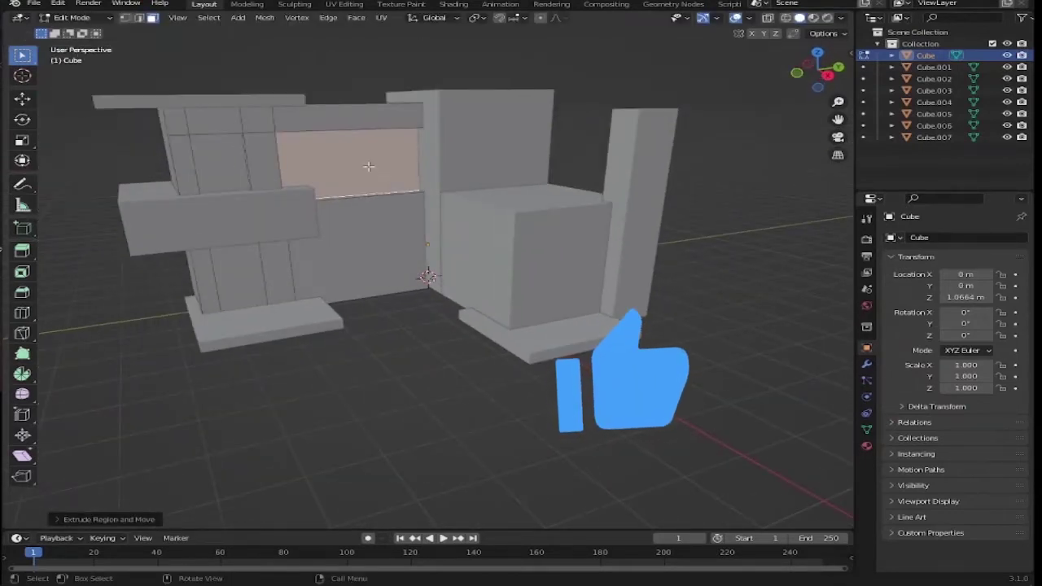
# Step: Move the tall box Cube.003 further to the right
pyautogui.press('Tab')
pyautogui.click(453, 163)
pyautogui.press('g')
pyautogui.click(521, 175)
pyautogui.click(512, 209)
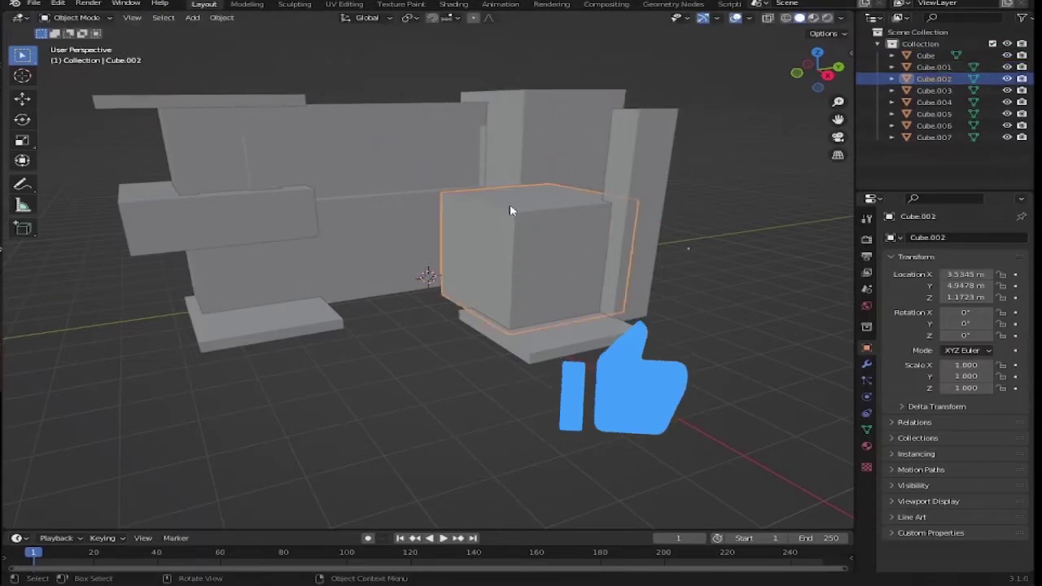
pyautogui.moveTo(512, 209)
pyautogui.mouseDown(button='middle')
pyautogui.moveTo(672, 284)
pyautogui.moveTo(581, 190)
pyautogui.moveTo(674, 190)
pyautogui.moveTo(414, 158)
pyautogui.moveTo(584, 241)
pyautogui.moveTo(488, 244)
pyautogui.moveTo(456, 212)
pyautogui.moveTo(552, 279)
pyautogui.moveTo(488, 325)
pyautogui.mouseUp(button='middle')
# Step: Slide the right-hand floor slab into position, then re-enter Edit Mode on the main block
pyautogui.click(447, 209)
pyautogui.click(465, 325)
pyautogui.press('g')
pyautogui.moveTo(431, 279); pyautogui.dragTo(651, 318, button='middle')
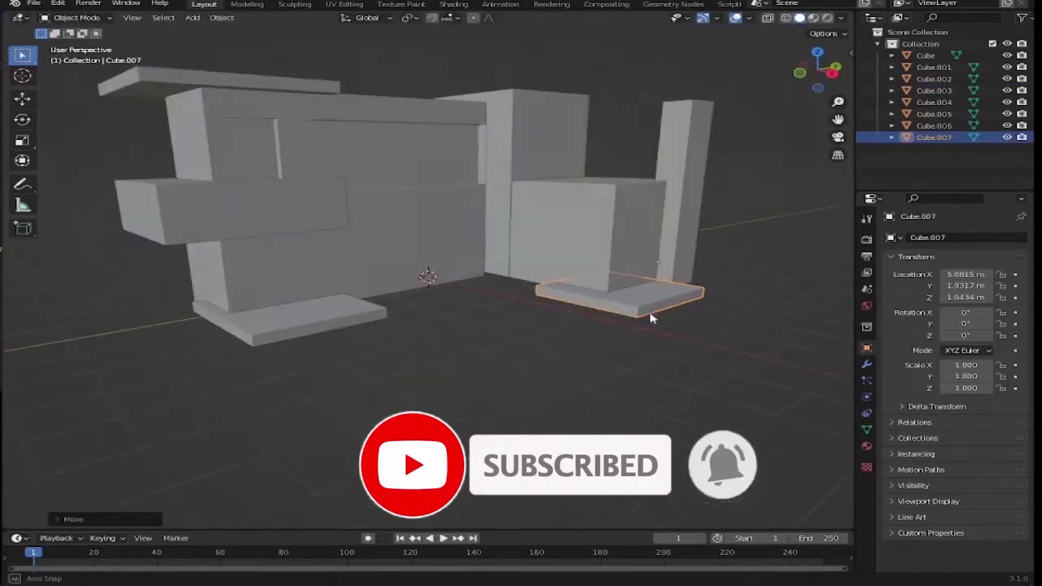
pyautogui.press('Tab')
pyautogui.click(344, 161)
pyautogui.moveTo(344, 160); pyautogui.dragTo(360, 158, button='middle')
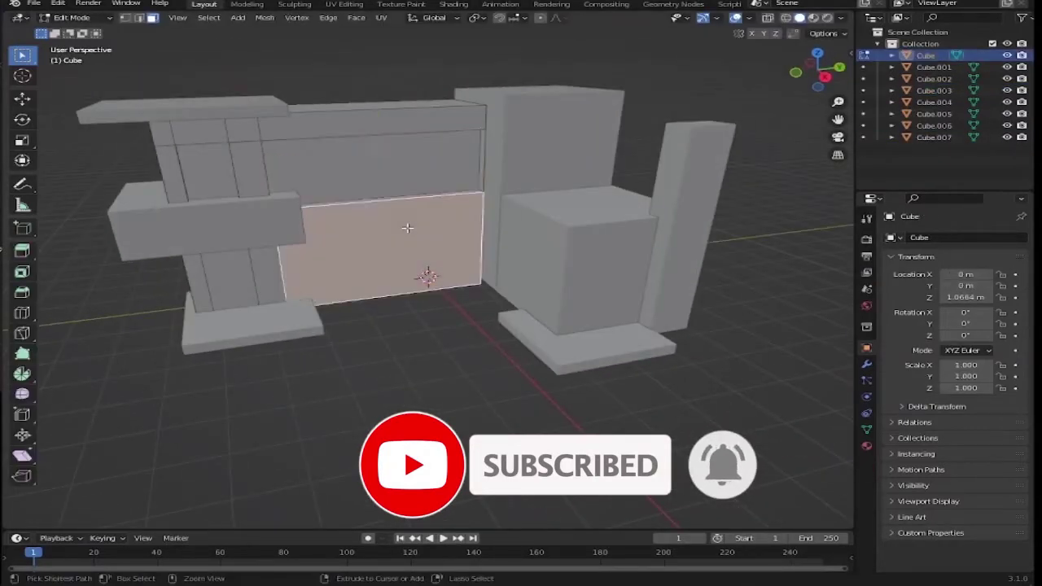
# Step: Subdivide the upper wall face, dissolve the extra edge loop, and add a centred vertical cut
pyautogui.rightClick(358, 146)
pyautogui.click(358, 144)
pyautogui.press('2')
pyautogui.press('x')
pyautogui.click(350, 163)
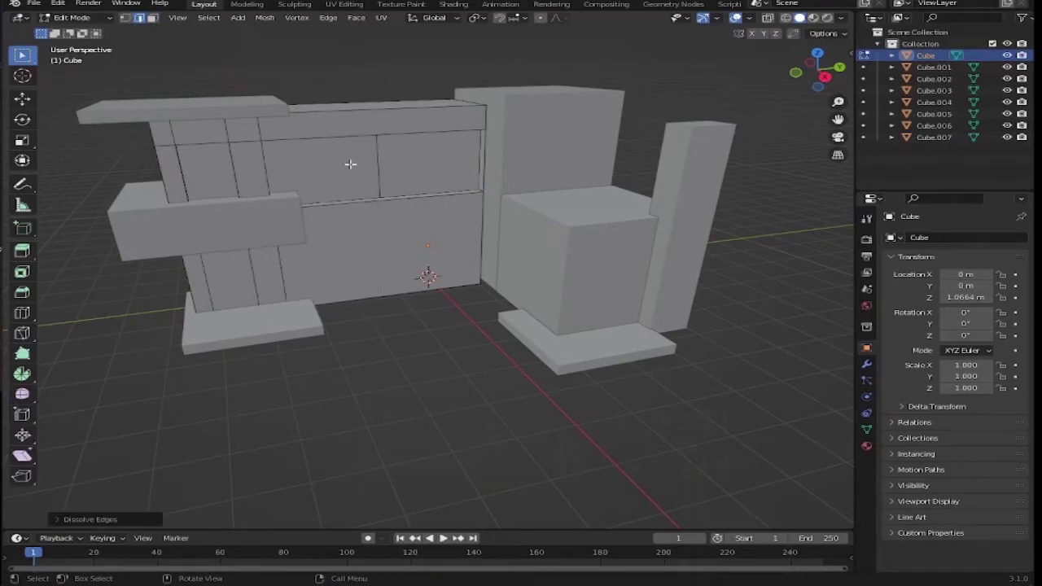
pyautogui.click(447, 159)
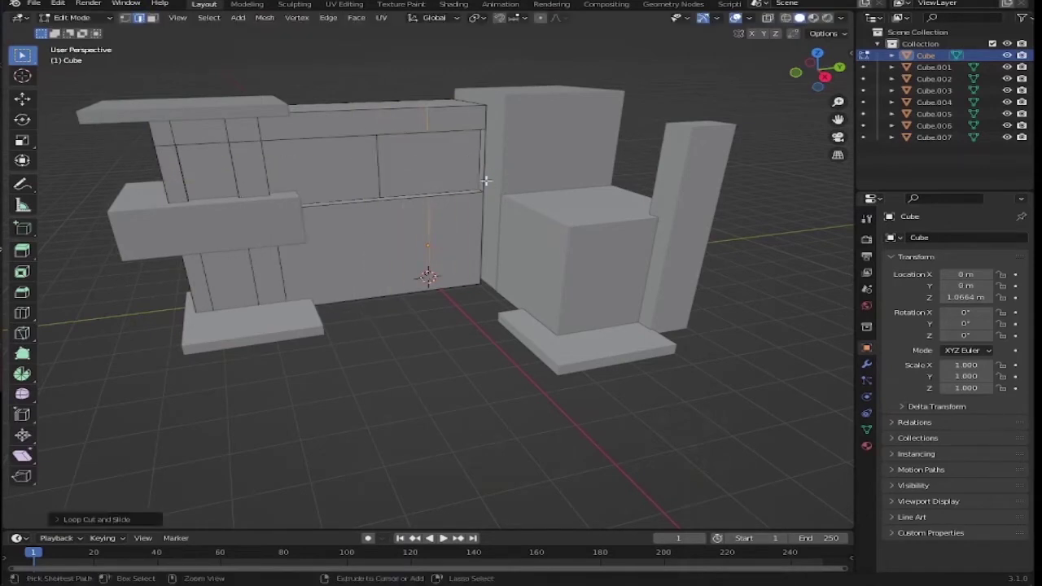
# Step: Add three more vertical loop cuts across the upper wall to form window strips
pyautogui.hotkey('ctrl', 'r')
pyautogui.click(419, 171)
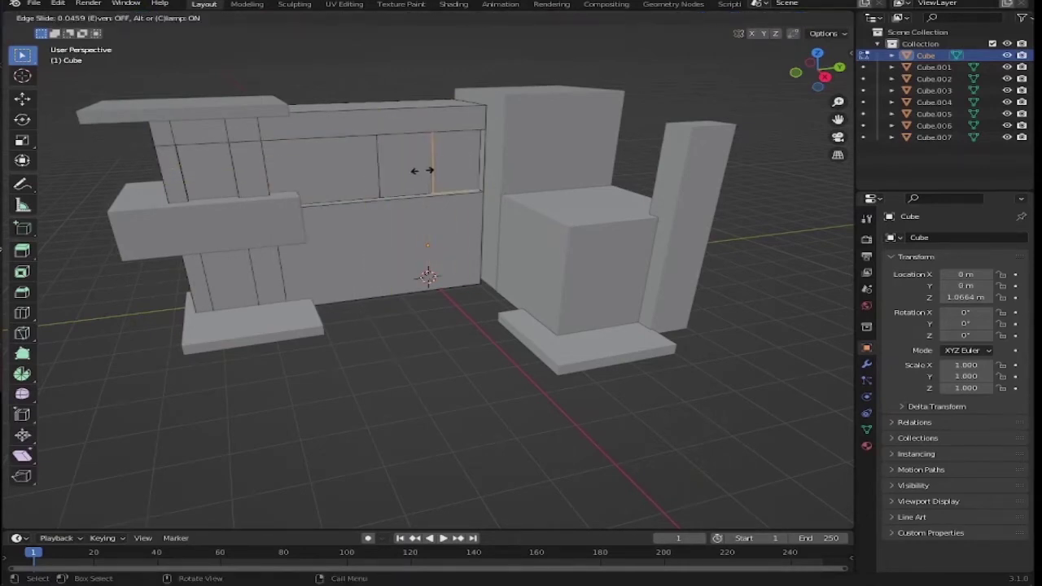
pyautogui.click(353, 175)
pyautogui.moveTo(353, 175); pyautogui.dragTo(373, 155, button='middle')
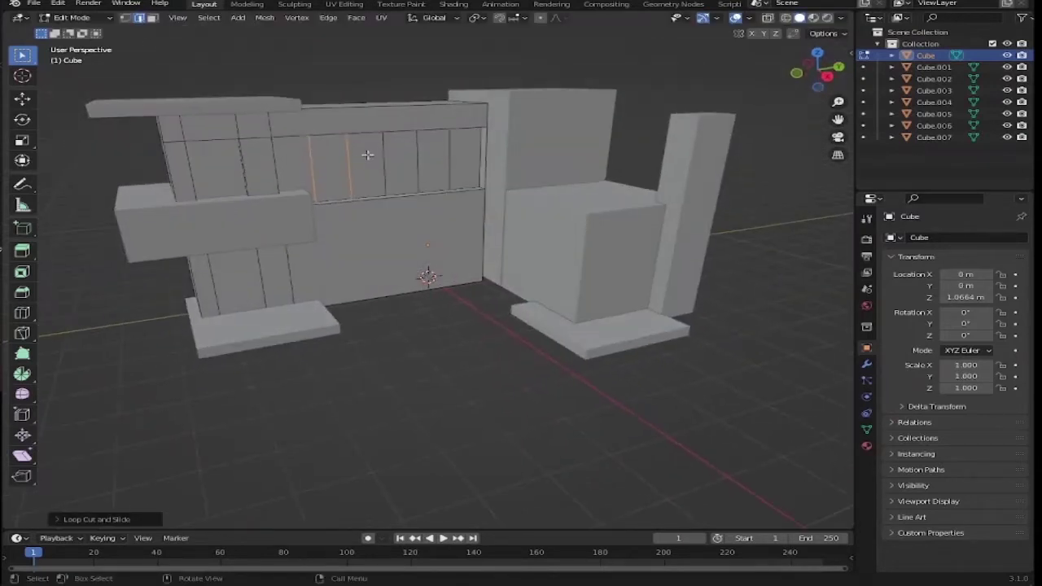
pyautogui.moveTo(371, 192); pyautogui.dragTo(326, 204, button='middle')
# Step: Loop-cut a horizontal edge below the window strips and extrude it outward into a thin ledge
pyautogui.hotkey('ctrl', 'r')
pyautogui.click(447, 223)
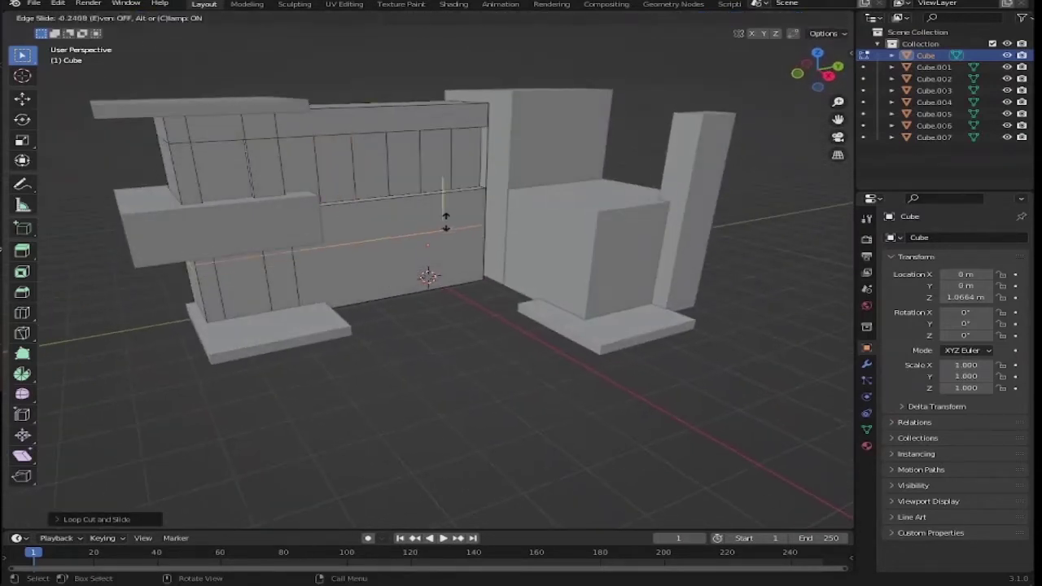
pyautogui.click(436, 198)
pyautogui.press('e')
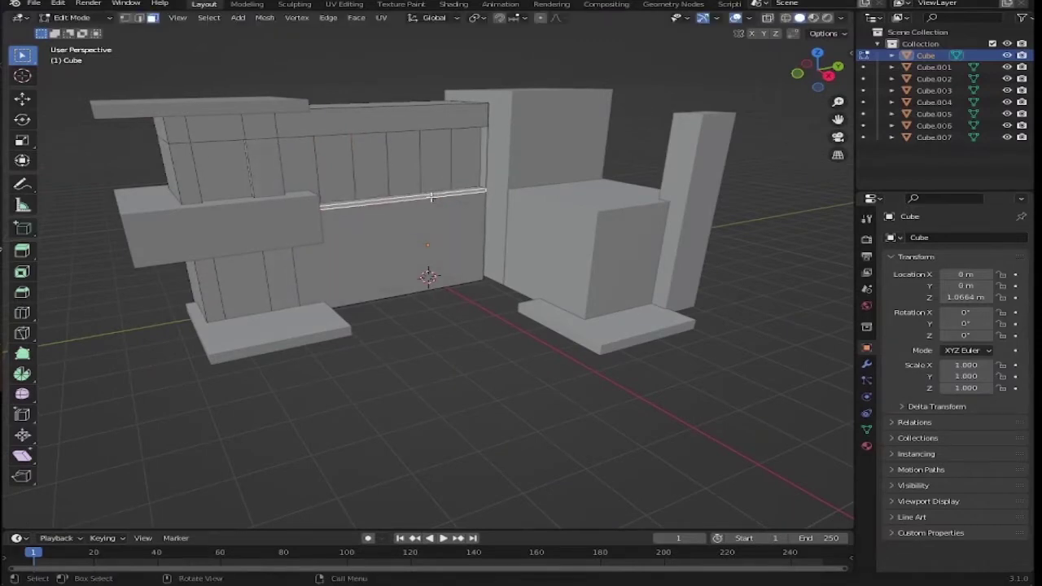
pyautogui.click(478, 211)
pyautogui.press('e')
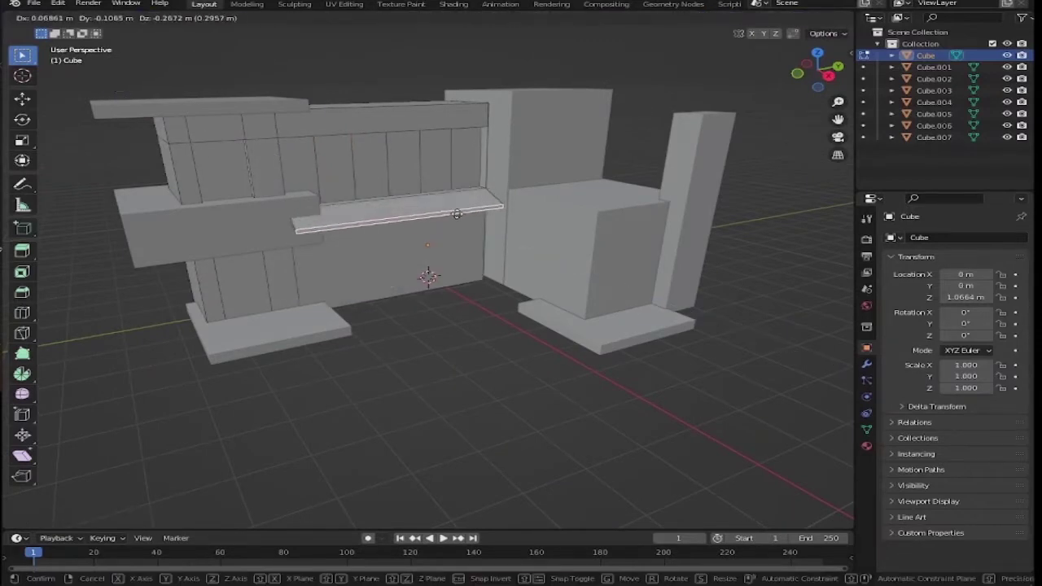
pyautogui.click(302, 187)
# Step: Move a face on Cube.005, then switch to editing the main block Cube
pyautogui.click(295, 214)
pyautogui.press('g')
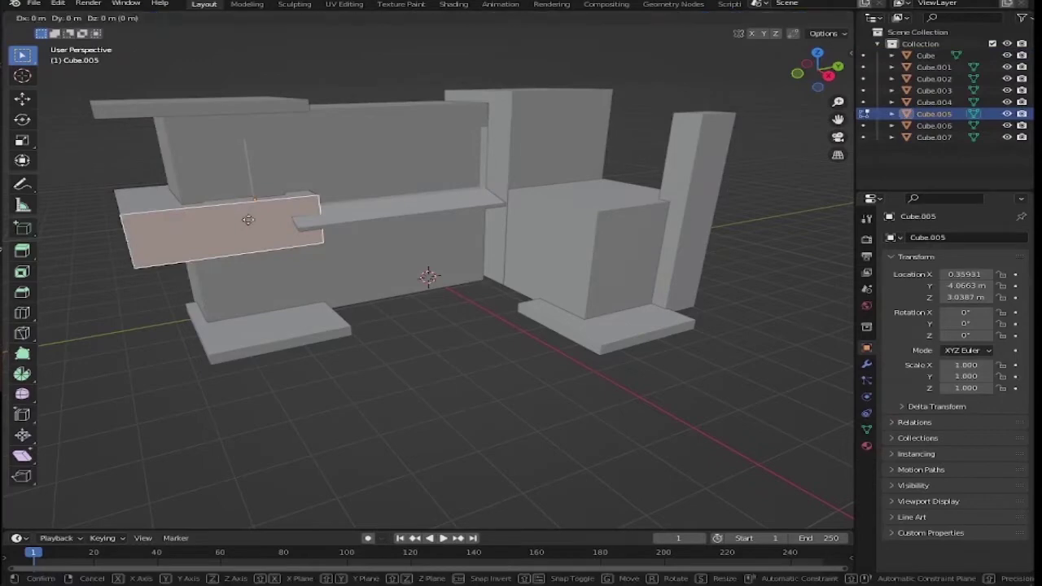
pyautogui.click(309, 239)
pyautogui.moveTo(309, 240); pyautogui.dragTo(253, 181, button='middle')
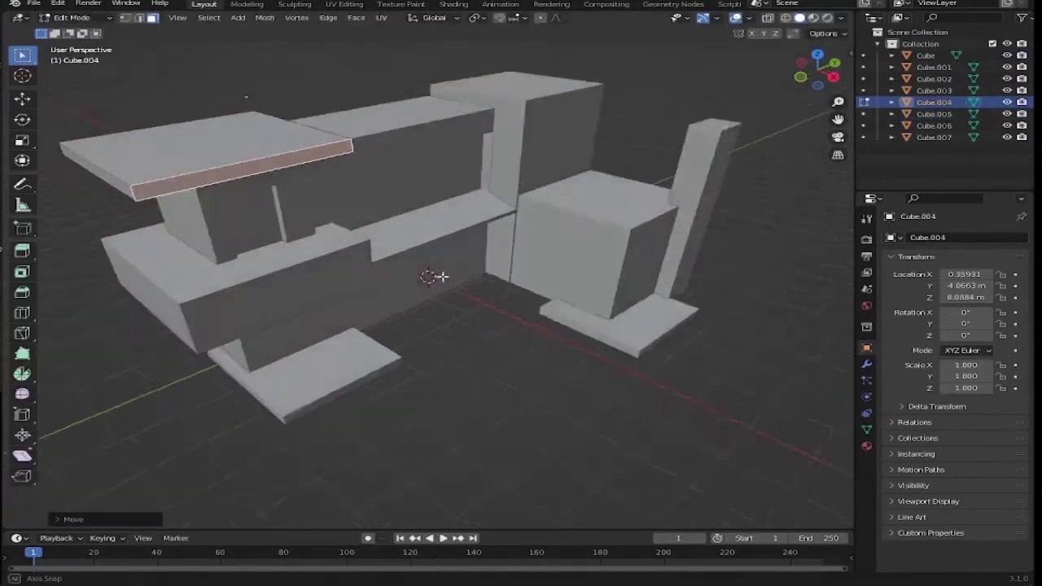
pyautogui.press('Tab')
pyautogui.click(391, 176)
pyautogui.press('Tab')
pyautogui.moveTo(390, 177)
pyautogui.mouseDown(button='middle')
pyautogui.moveTo(424, 173)
pyautogui.moveTo(307, 163)
pyautogui.mouseUp(button='middle')
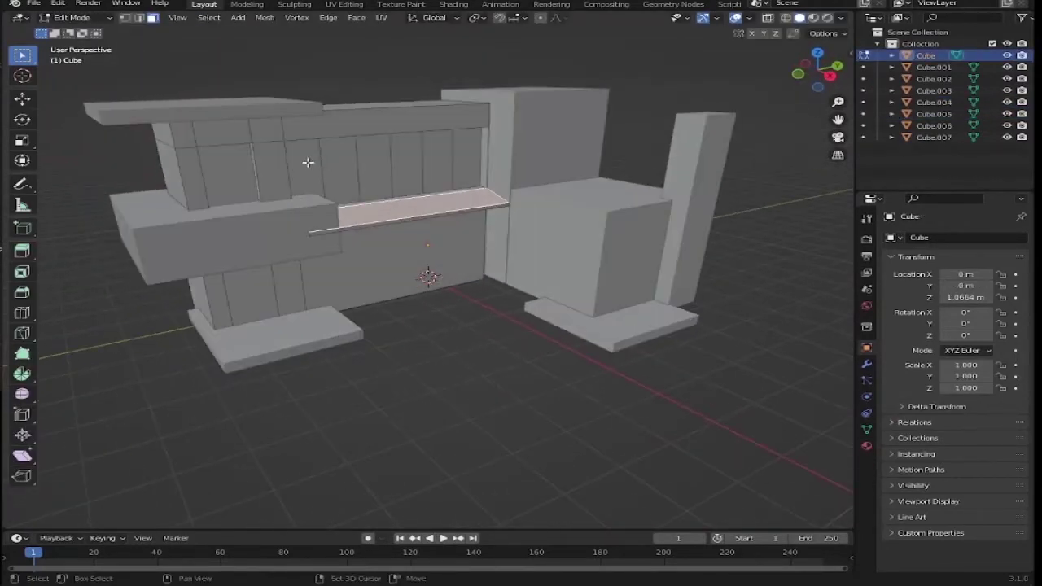
# Step: Select two wall faces and add a horizontal loop cut across them
pyautogui.click(307, 162)
pyautogui.keyDown('shift'); pyautogui.click(370, 163); pyautogui.keyUp('shift')
pyautogui.moveTo(371, 162); pyautogui.dragTo(439, 161, button='middle')
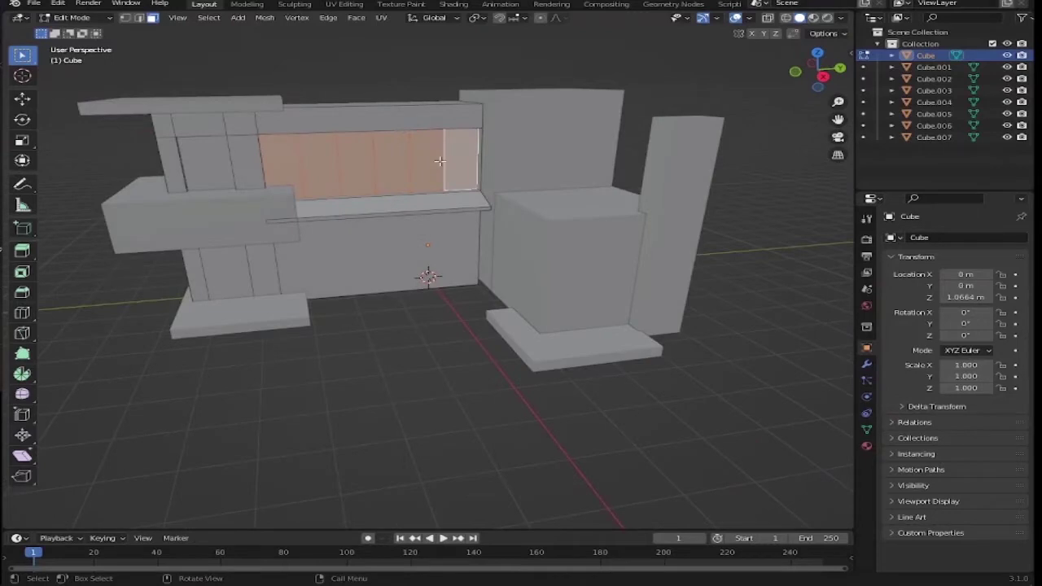
pyautogui.hotkey('ctrl', 'r')
pyautogui.click(414, 122)
pyautogui.click(414, 122)
pyautogui.moveTo(414, 122)
pyautogui.mouseDown(button='middle')
pyautogui.moveTo(407, 190)
pyautogui.moveTo(461, 151)
pyautogui.mouseUp(button='middle')
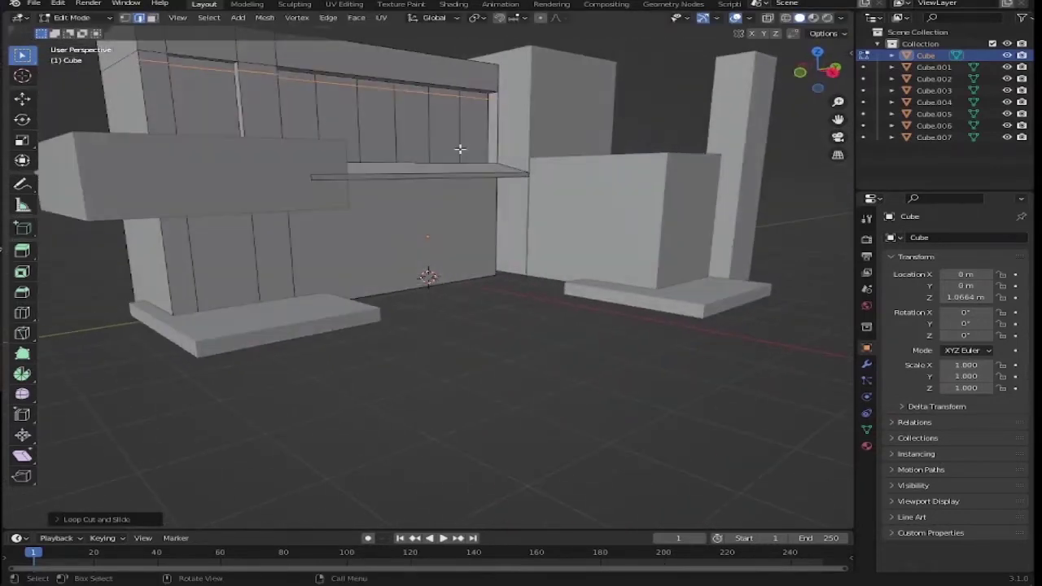
# Step: Bevel the vertical window edges and extrude the faces between them inward as recesses
pyautogui.press('2')
pyautogui.click(393, 122)
pyautogui.hotkey('ctrl', 'b')
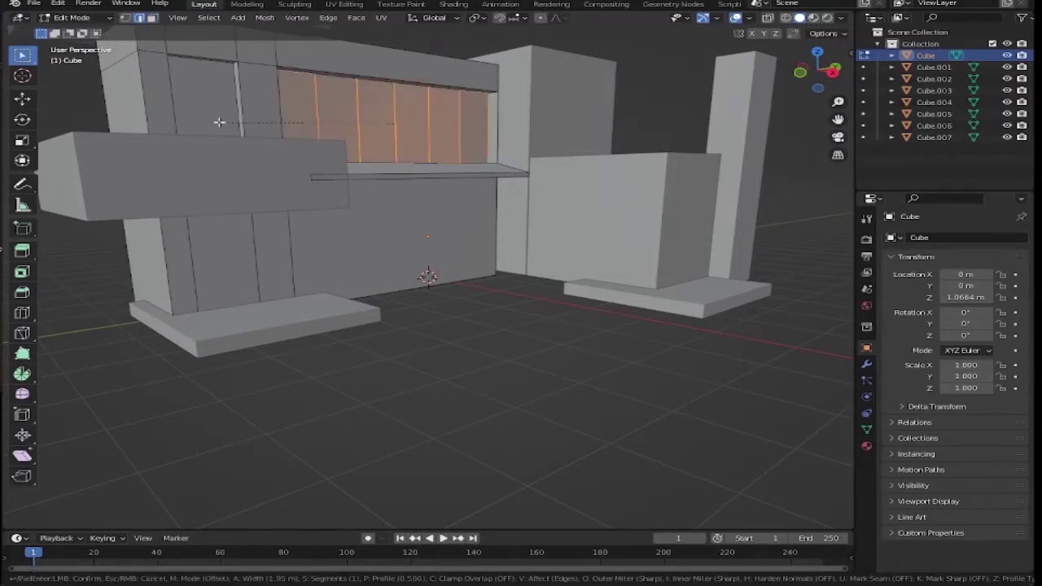
pyautogui.click(334, 129)
pyautogui.press('3')
pyautogui.click(282, 130)
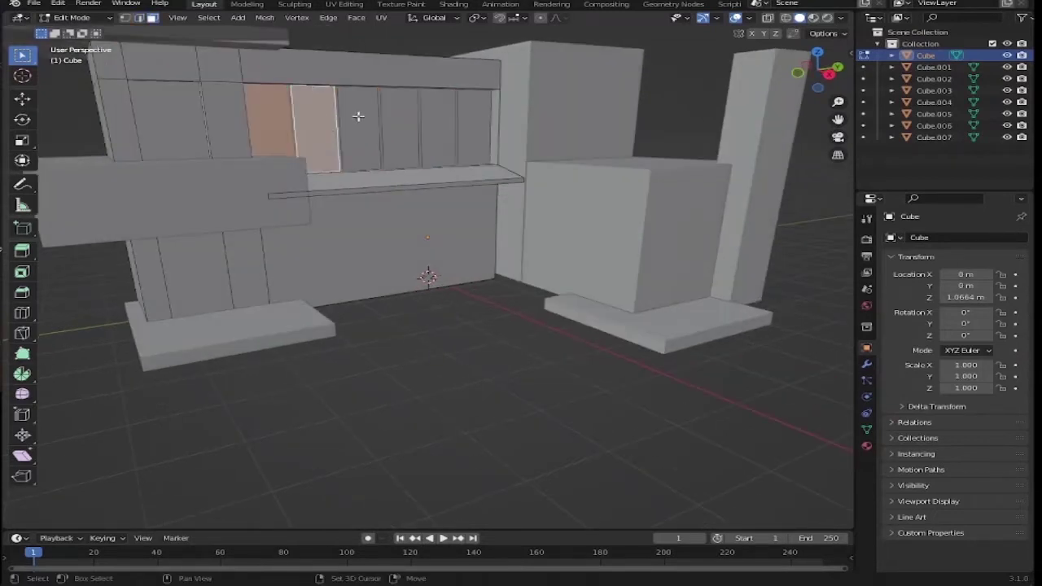
pyautogui.keyDown('ctrl'); pyautogui.click(476, 111); pyautogui.keyUp('ctrl')
pyautogui.press('e')
pyautogui.moveTo(367, 247)
pyautogui.mouseDown(button='middle')
pyautogui.moveTo(403, 318)
pyautogui.moveTo(333, 224)
pyautogui.mouseUp(button='middle')
# Step: Select the left wall panel faces, clear the selection, and pick the wall face under the windows
pyautogui.scroll(3, 334, 223)
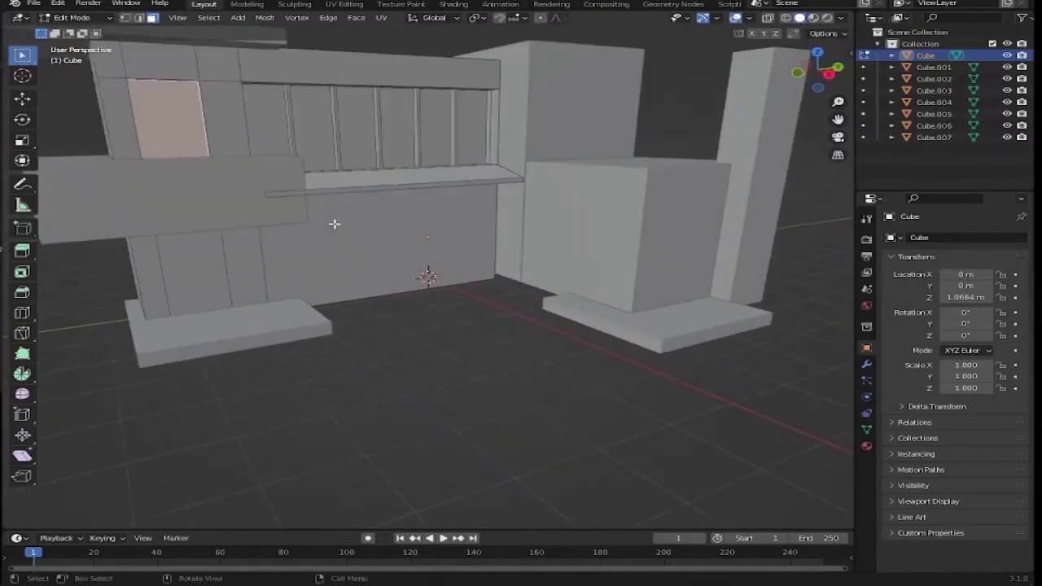
pyautogui.click(181, 116)
pyautogui.scroll(-4, 181, 117)
pyautogui.moveTo(181, 117); pyautogui.dragTo(294, 190, button='middle')
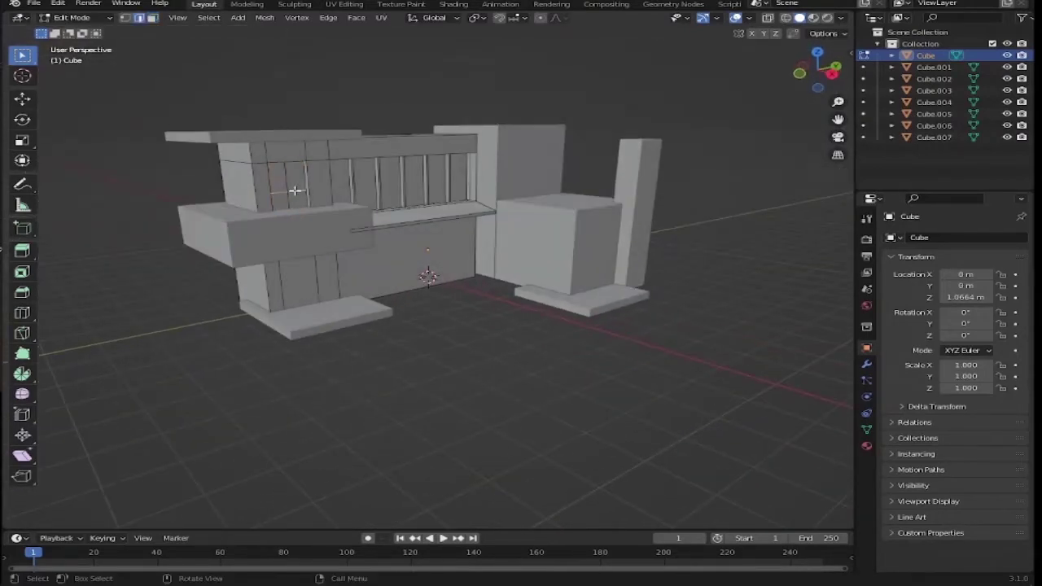
pyautogui.click(287, 189)
pyautogui.click(440, 335)
pyautogui.moveTo(440, 334); pyautogui.dragTo(426, 281, button='middle')
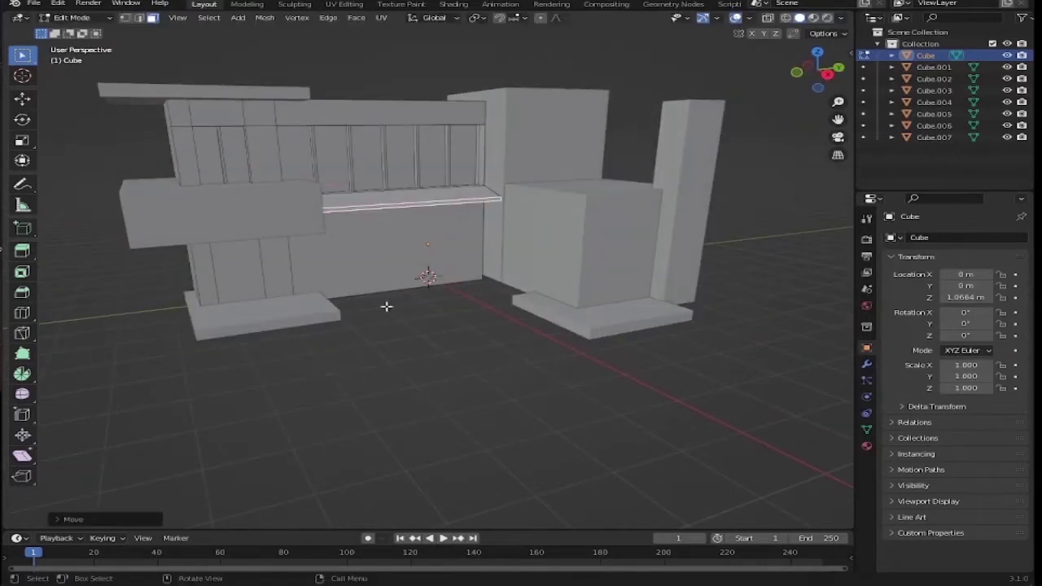
pyautogui.click(388, 245)
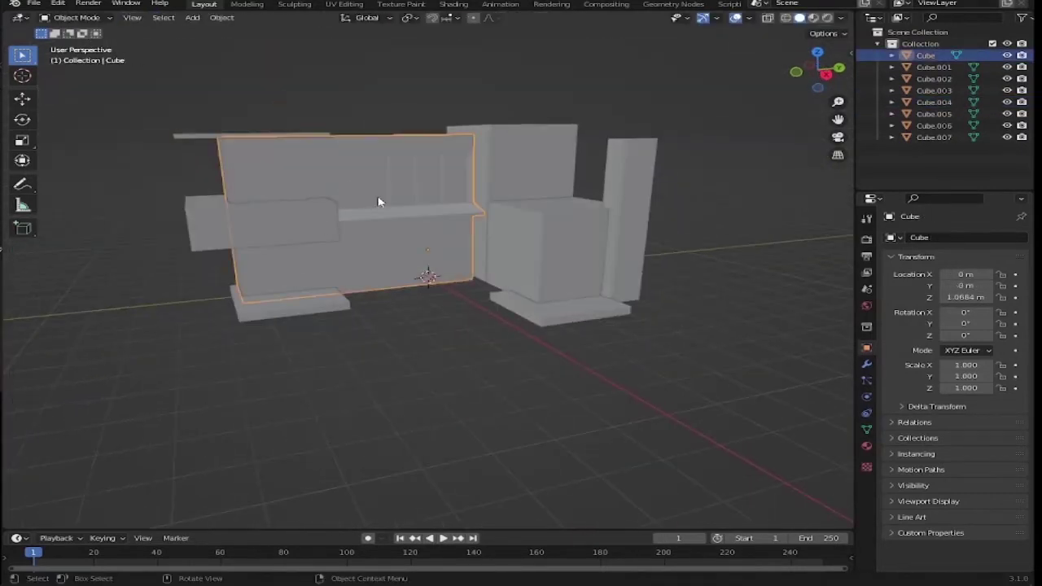
# Step: Switch from editing the small front block to editing the main block's mesh
pyautogui.press('Tab')
pyautogui.click(285, 265)
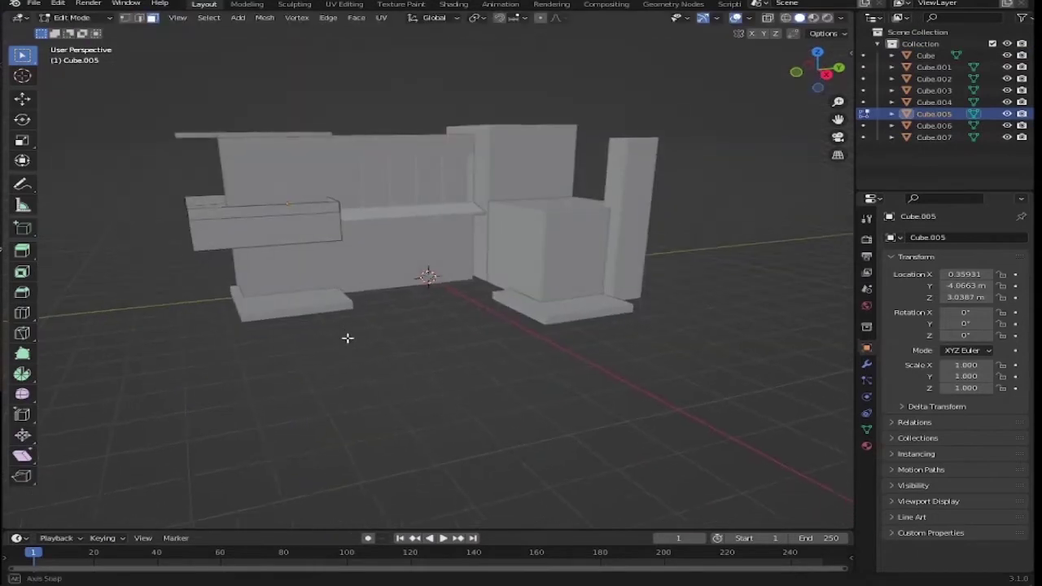
pyautogui.press('Tab')
pyautogui.click(293, 299)
pyautogui.press('Tab')
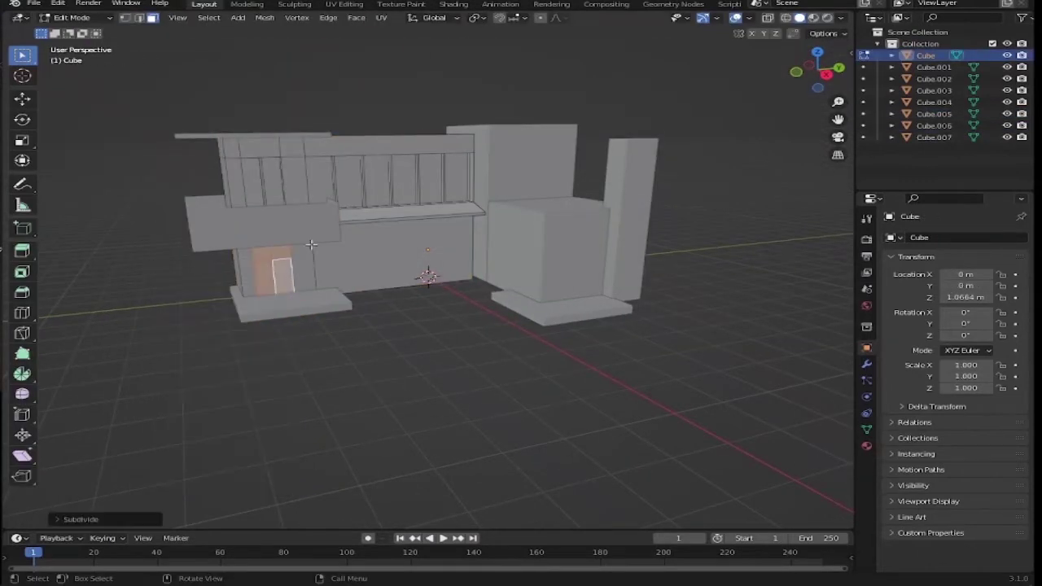
# Step: Select the door face on the lower wall, reposition its edge, and bevel it
pyautogui.click(281, 263)
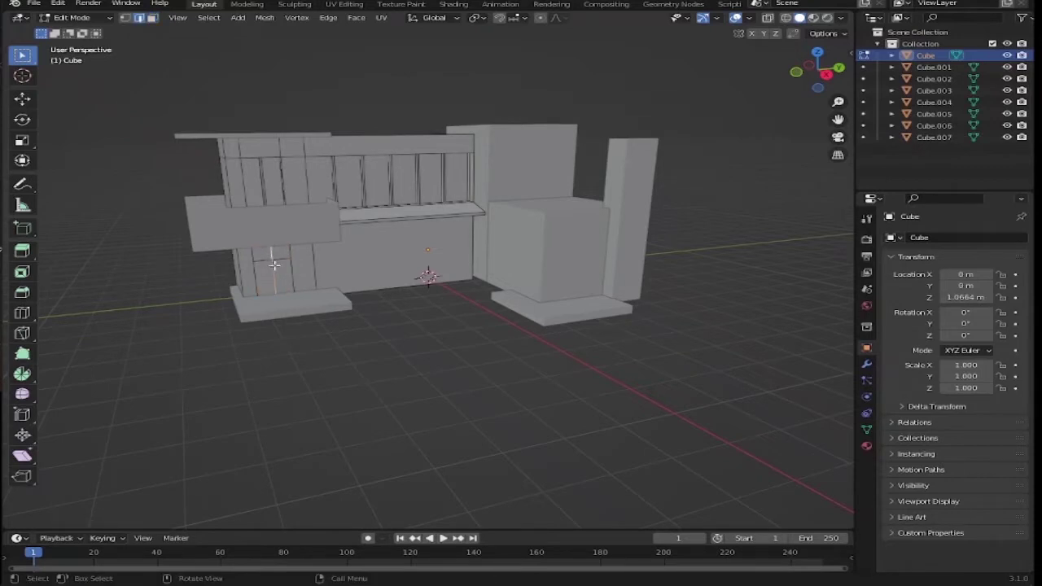
pyautogui.press('g')
pyautogui.click(271, 259)
pyautogui.hotkey('ctrl', 'b')
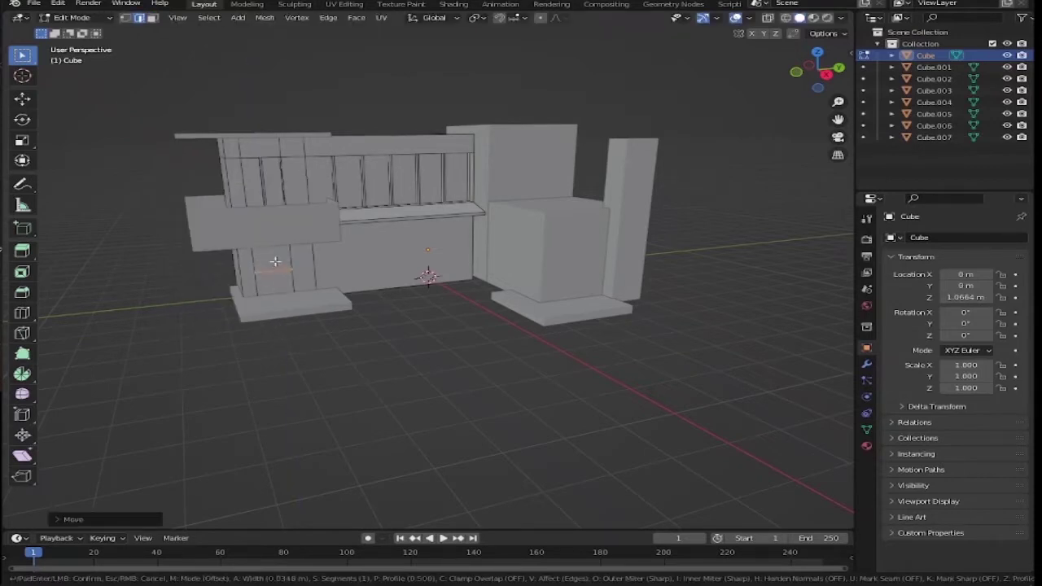
pyautogui.click(277, 264)
# Step: Subdivide the door face, bevel its edges into a frame, and extrude it inward
pyautogui.click(272, 267)
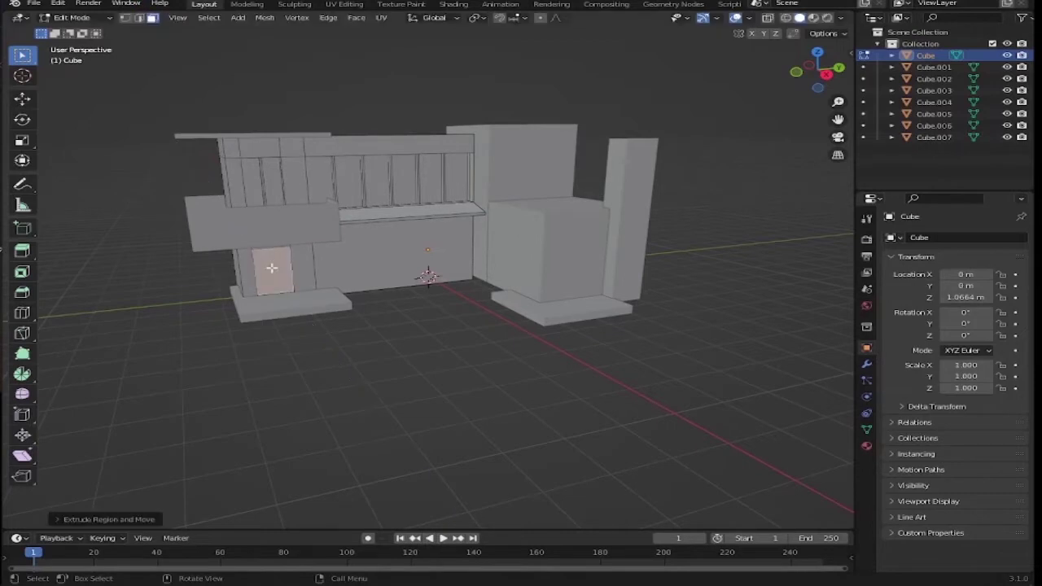
pyautogui.rightClick(272, 266)
pyautogui.click(273, 266)
pyautogui.moveTo(273, 266); pyautogui.dragTo(274, 264, button='middle')
pyautogui.press('2')
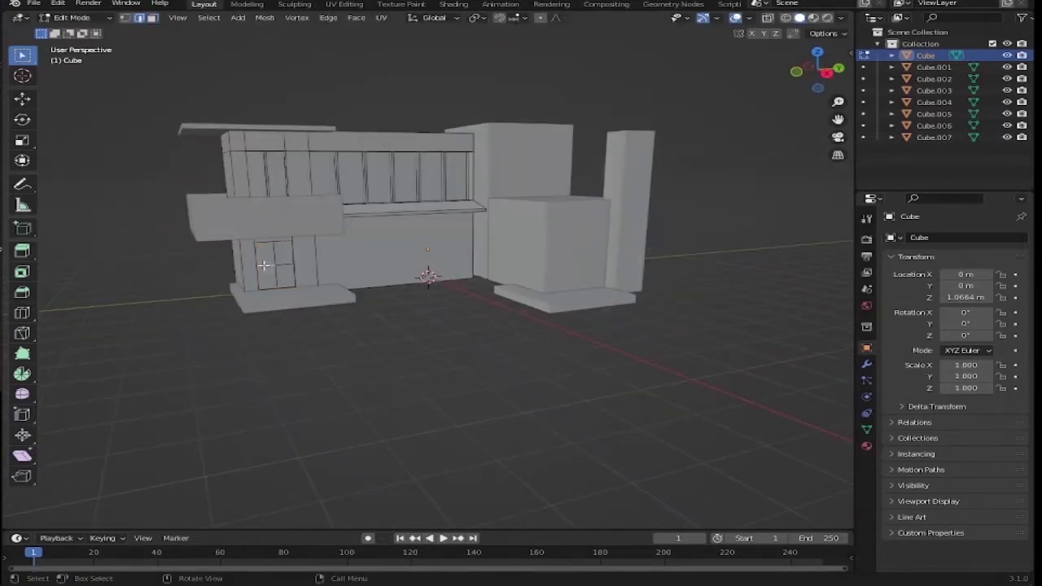
pyautogui.hotkey('ctrl', 'b')
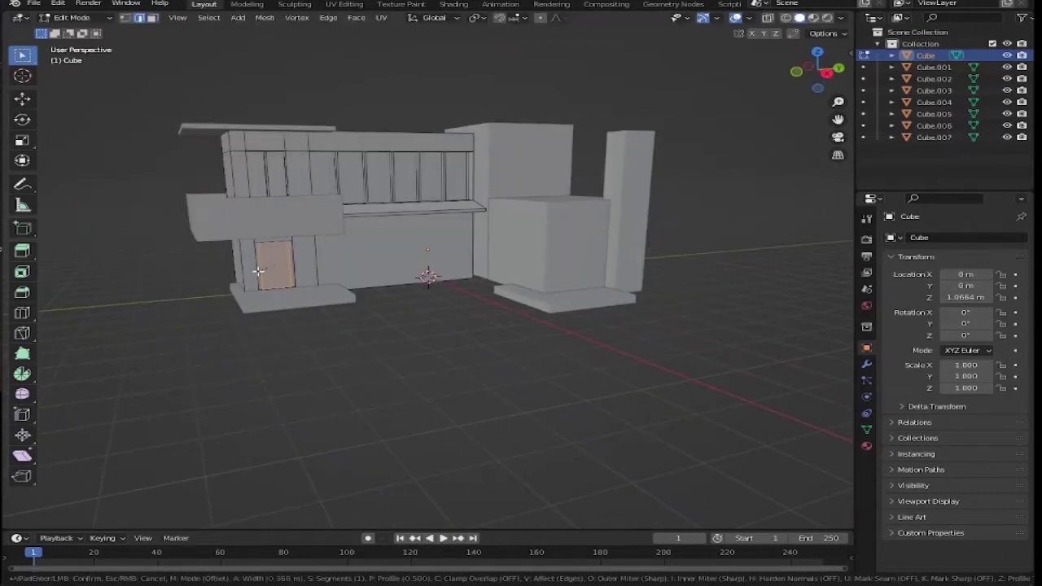
pyautogui.click(257, 271)
pyautogui.press('e')
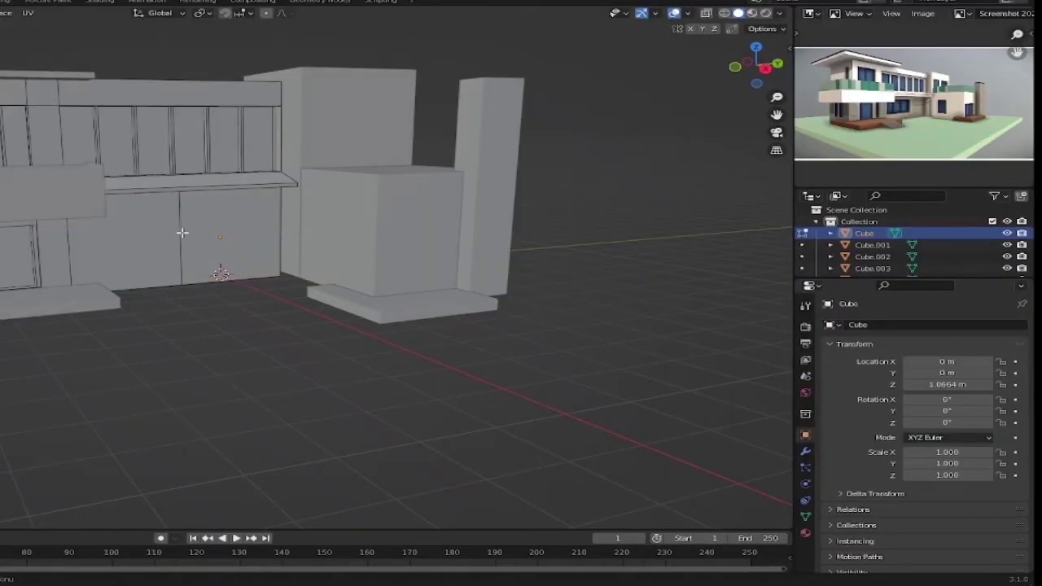
# Step: Bevel the vertical edge beside the door and add a bevelled horizontal cut across the lower wall
pyautogui.click(180, 236)
pyautogui.hotkey('ctrl', 'b')
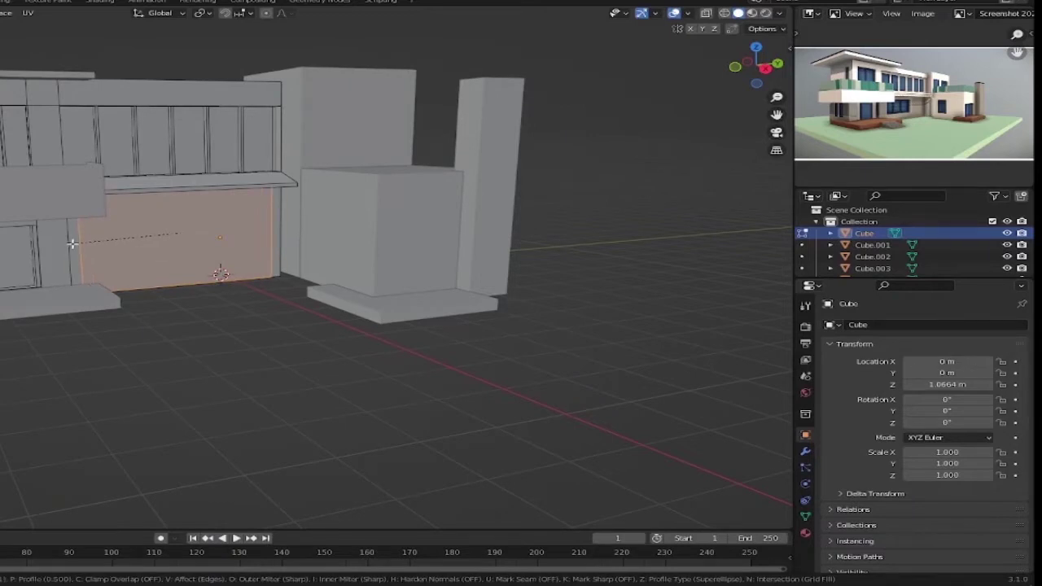
pyautogui.click(77, 241)
pyautogui.moveTo(77, 332); pyautogui.dragTo(164, 239, button='middle')
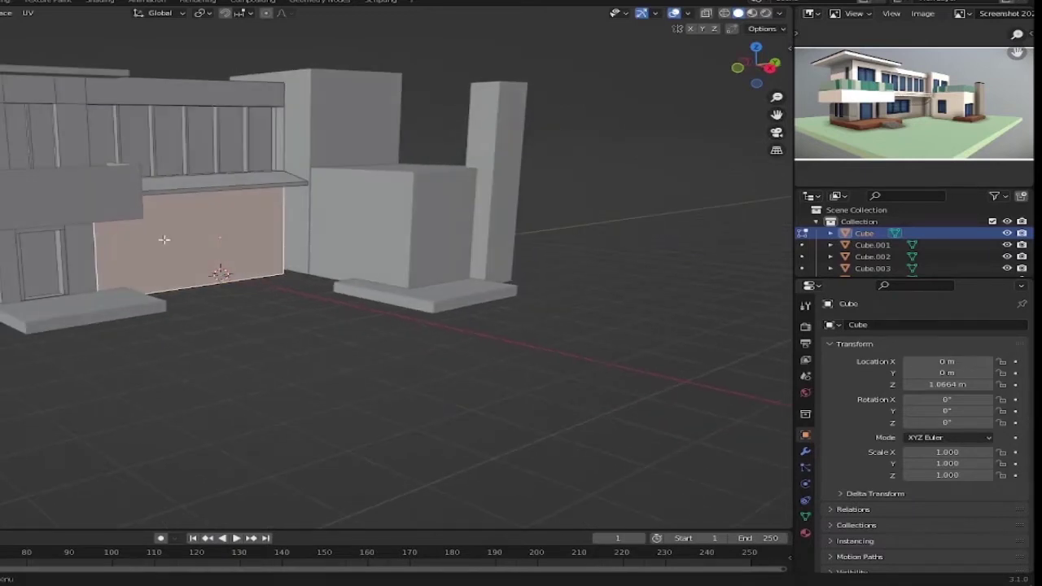
pyautogui.click(97, 242)
pyautogui.click(120, 248)
pyautogui.hotkey('ctrl', 'b')
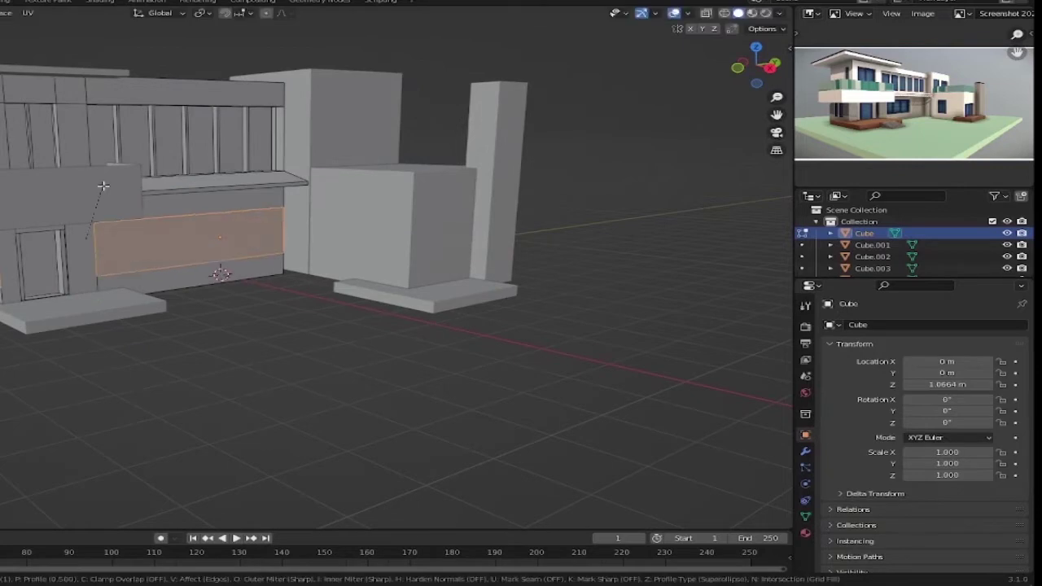
pyautogui.click(166, 280)
# Step: Add a vertical loop cut in the lower wall without bevelling it, then select a vertical wall edge
pyautogui.hotkey('ctrl', 'r')
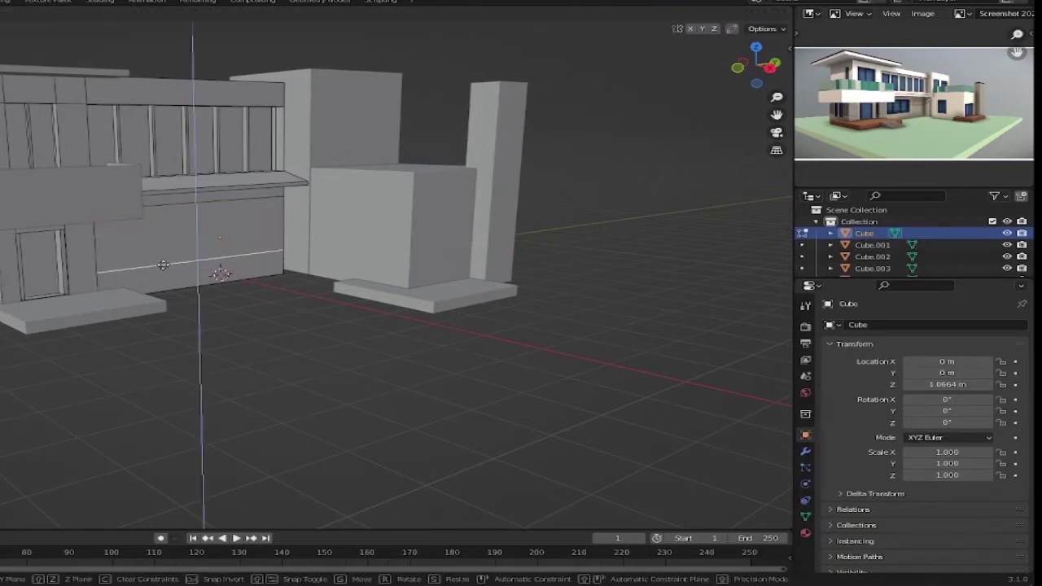
pyautogui.click(171, 245)
pyautogui.click(168, 249)
pyautogui.hotkey('ctrl', 'b')
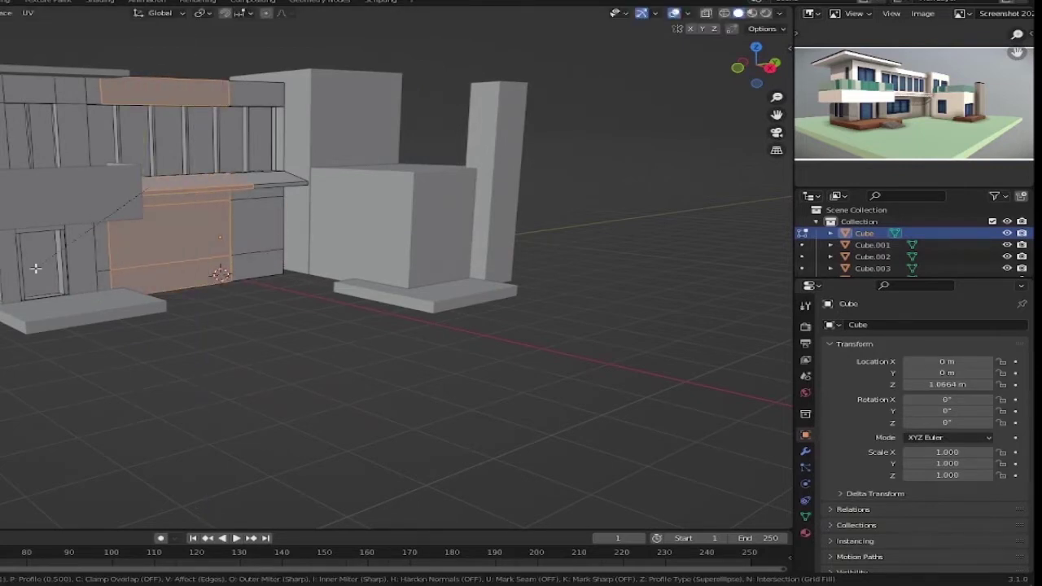
pyautogui.press('Escape')
pyautogui.click(230, 260)
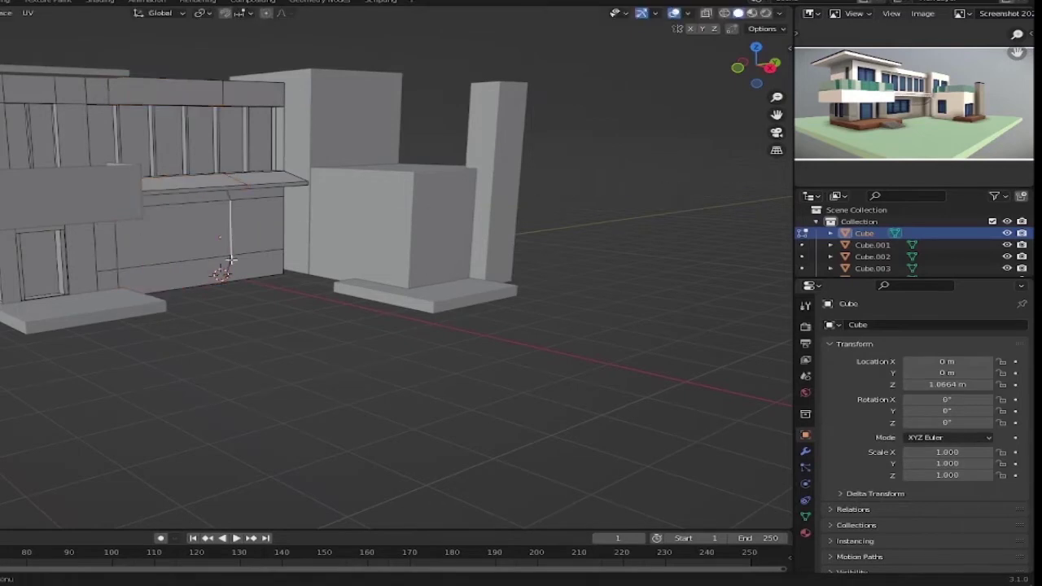
pyautogui.moveTo(257, 253); pyautogui.dragTo(216, 209, button='middle')
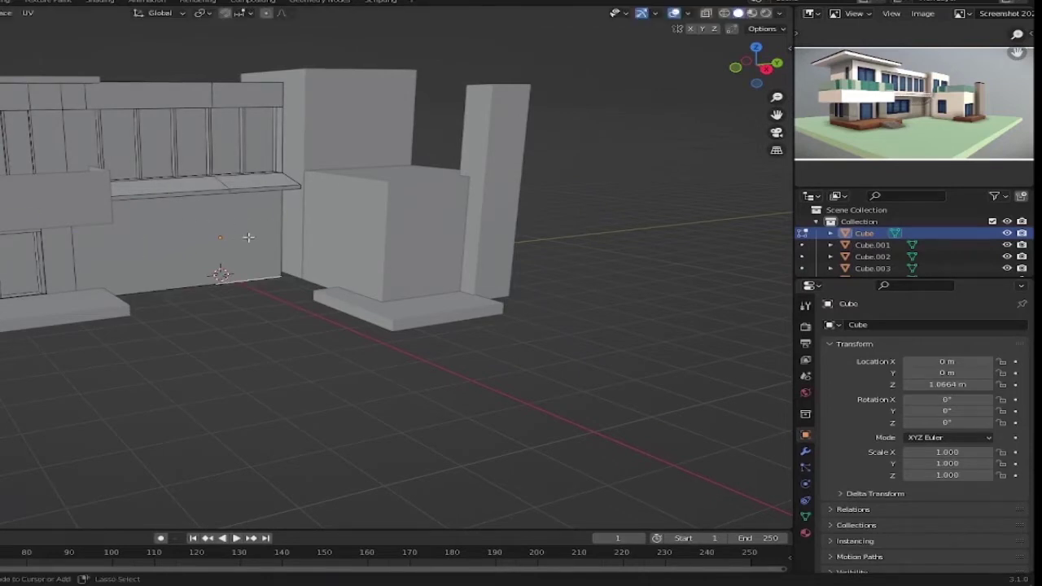
# Step: Select the window pane faces on the lower wall right of the door
pyautogui.click(185, 236)
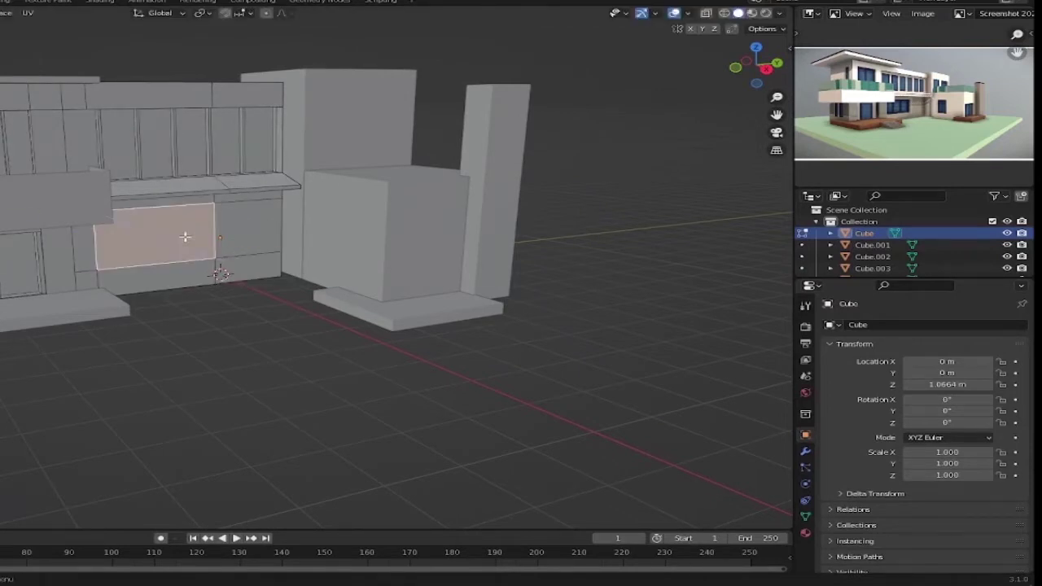
pyautogui.moveTo(184, 236); pyautogui.dragTo(193, 231, button='middle')
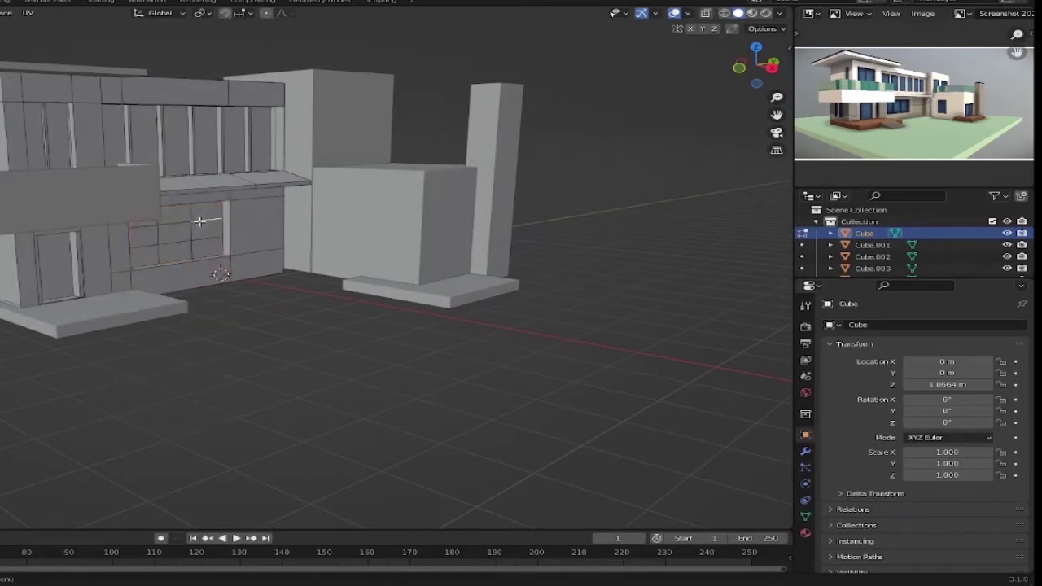
pyautogui.click(191, 230)
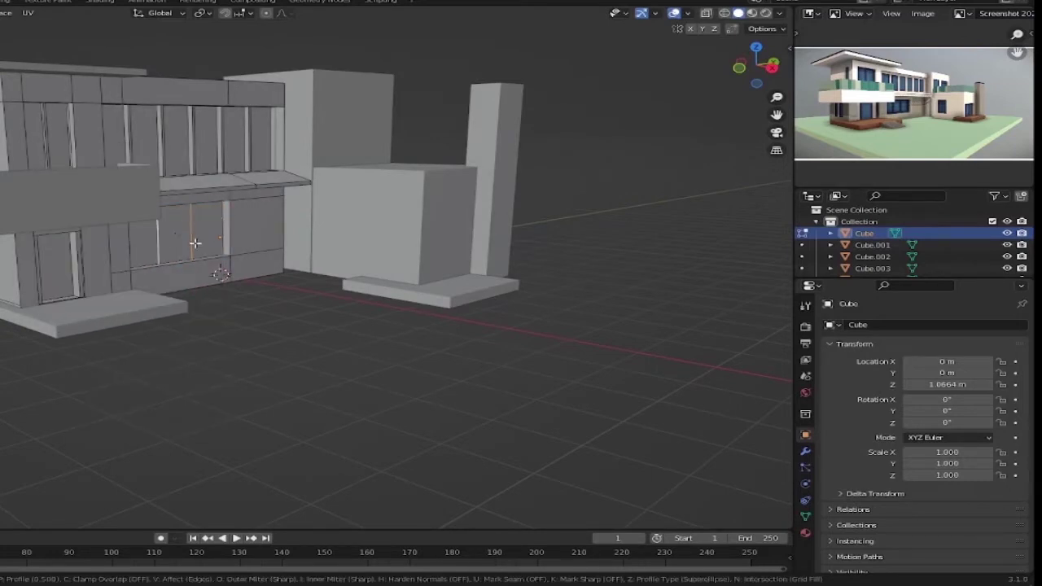
pyautogui.keyDown('shift'); pyautogui.click(195, 240); pyautogui.keyUp('shift')
pyautogui.keyDown('shift'); pyautogui.click(187, 242); pyautogui.keyUp('shift')
pyautogui.keyDown('shift'); pyautogui.click(208, 236); pyautogui.keyUp('shift')
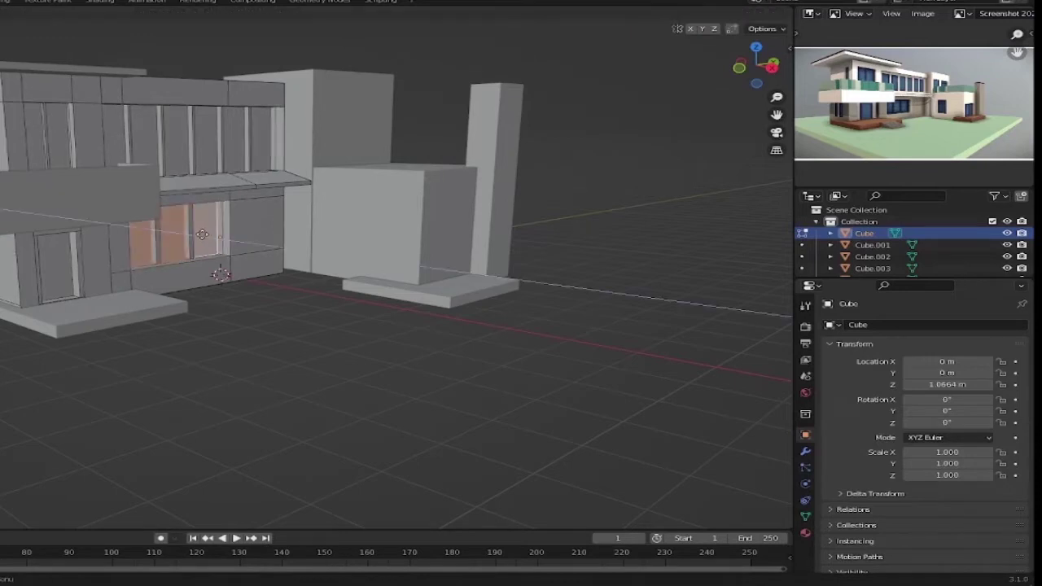
pyautogui.moveTo(208, 236); pyautogui.dragTo(227, 232, button='middle')
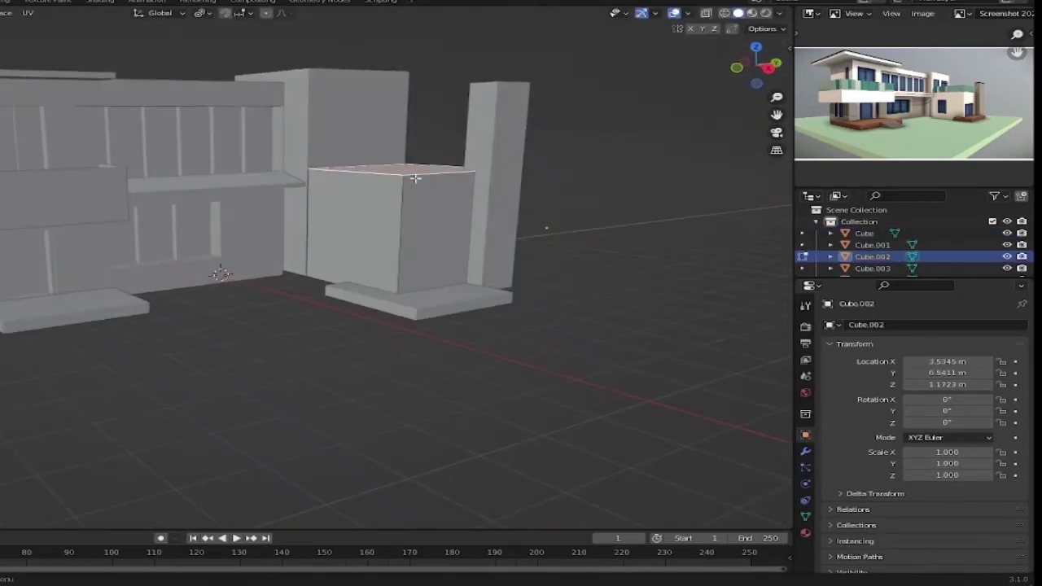
# Step: Raise the right block's top face straight up along Z and select its side face
pyautogui.press('g')
pyautogui.press('z')
pyautogui.click(410, 137)
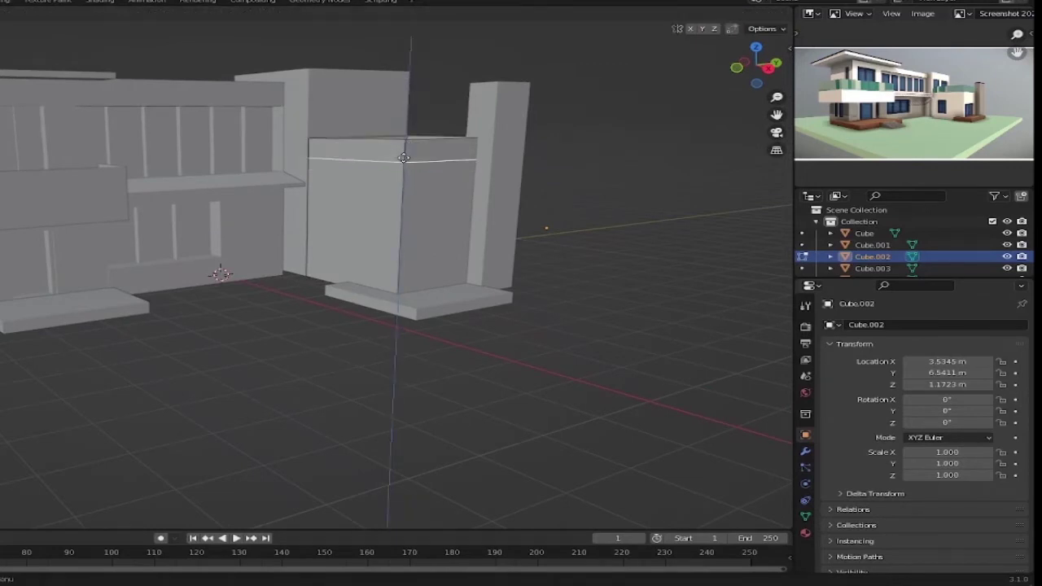
pyautogui.moveTo(404, 158)
pyautogui.mouseDown(button='middle')
pyautogui.moveTo(465, 225)
pyautogui.moveTo(370, 271)
pyautogui.mouseUp(button='middle')
pyautogui.click(422, 187)
# Step: Cut and bevel a horizontal loop around the right block
pyautogui.hotkey('ctrl', 'r')
pyautogui.click(407, 244)
pyautogui.click(418, 243)
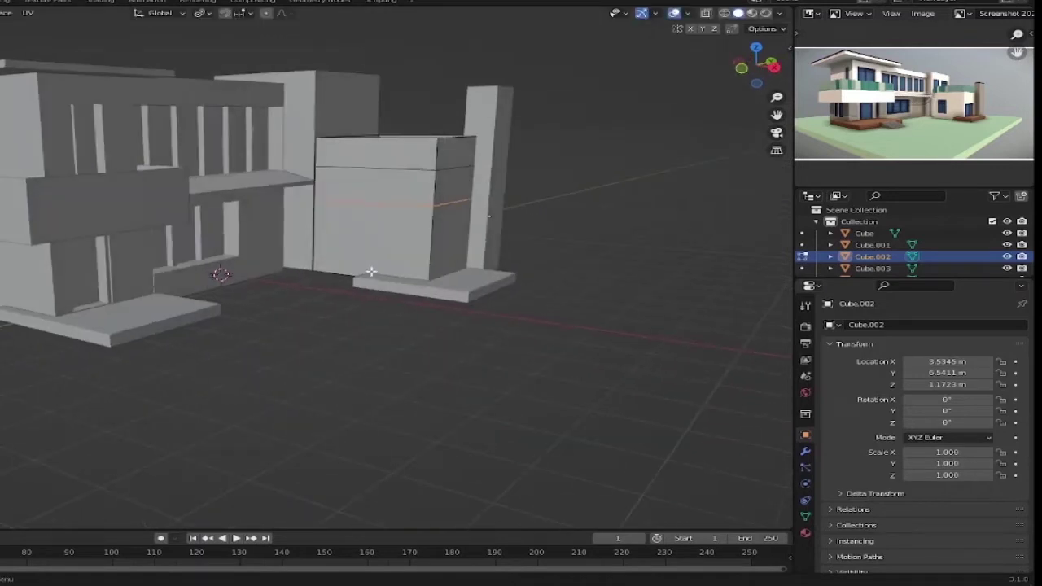
pyautogui.click(415, 233)
pyautogui.moveTo(415, 233); pyautogui.dragTo(382, 244, button='middle')
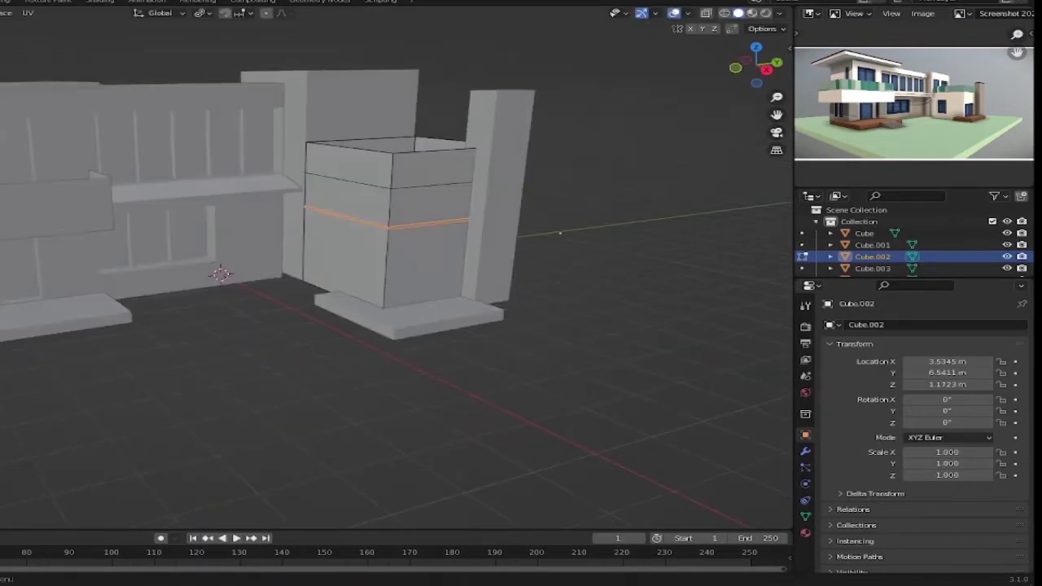
# Step: Select the block's lower face, add a vertical cut across its front, then deselect all
pyautogui.press('3')
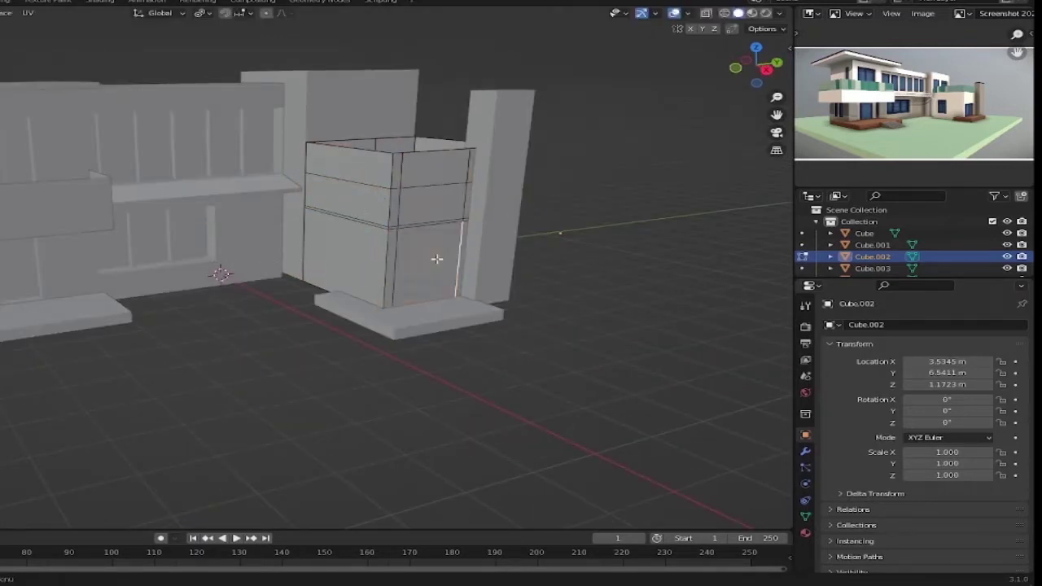
pyautogui.click(430, 259)
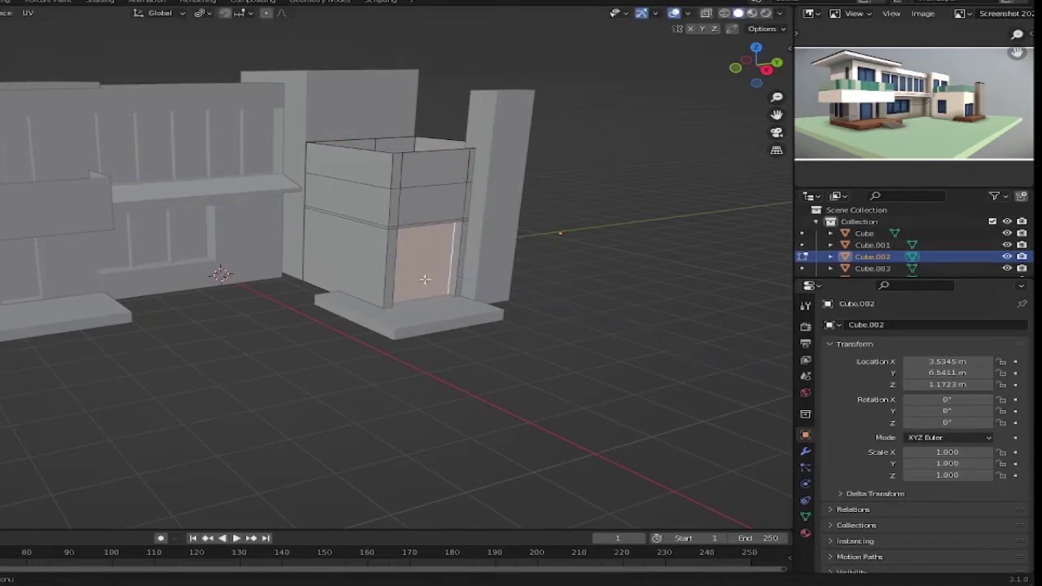
pyautogui.click(424, 252)
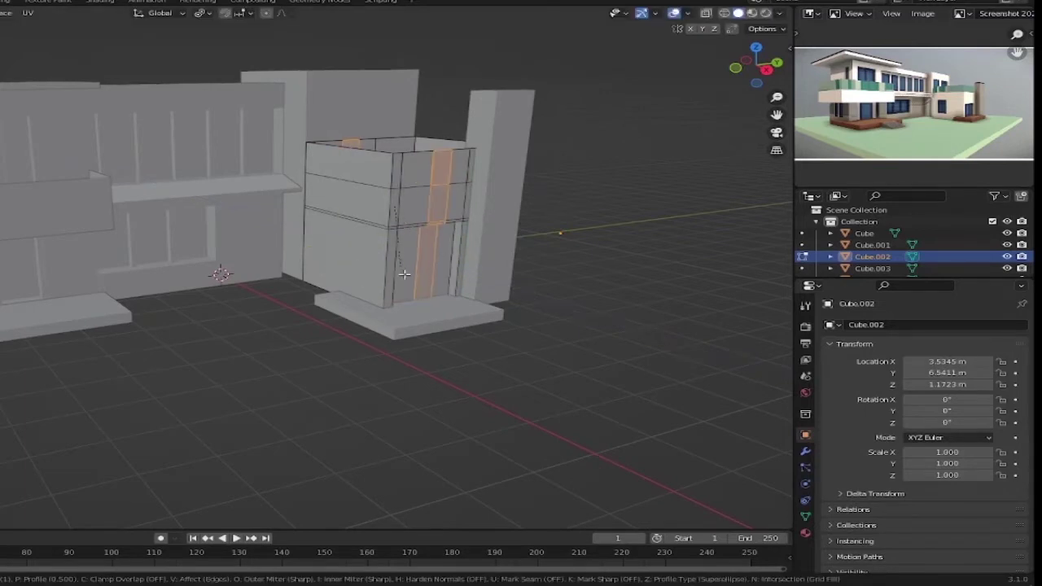
pyautogui.click(435, 259)
pyautogui.moveTo(294, 347); pyautogui.dragTo(241, 318, button='middle')
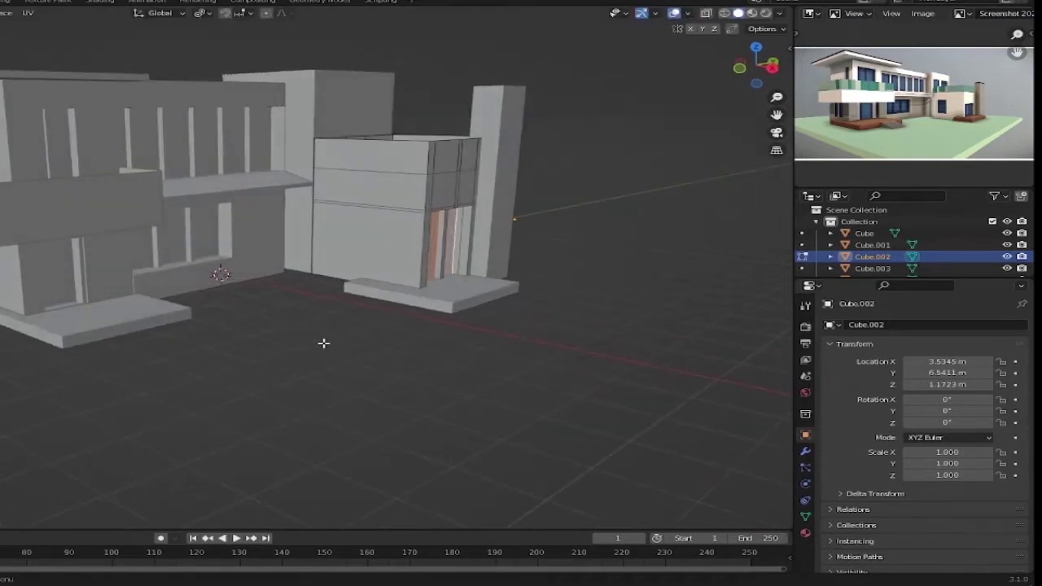
pyautogui.hotkey('alt', 'a')
# Step: Add two loop cuts across the upper box Cube.001
pyautogui.hotkey('alt', 'q')
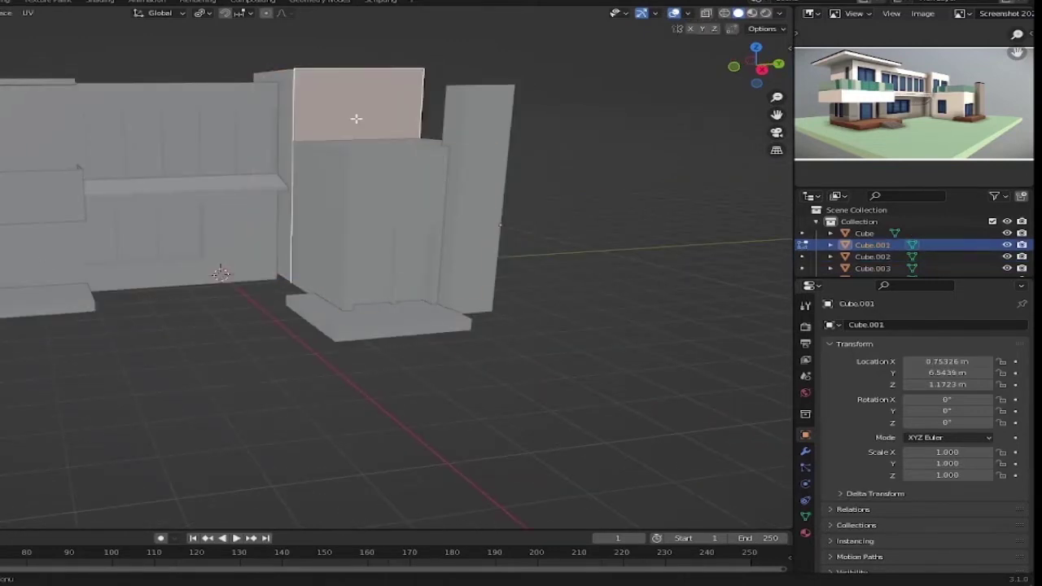
pyautogui.click(348, 85)
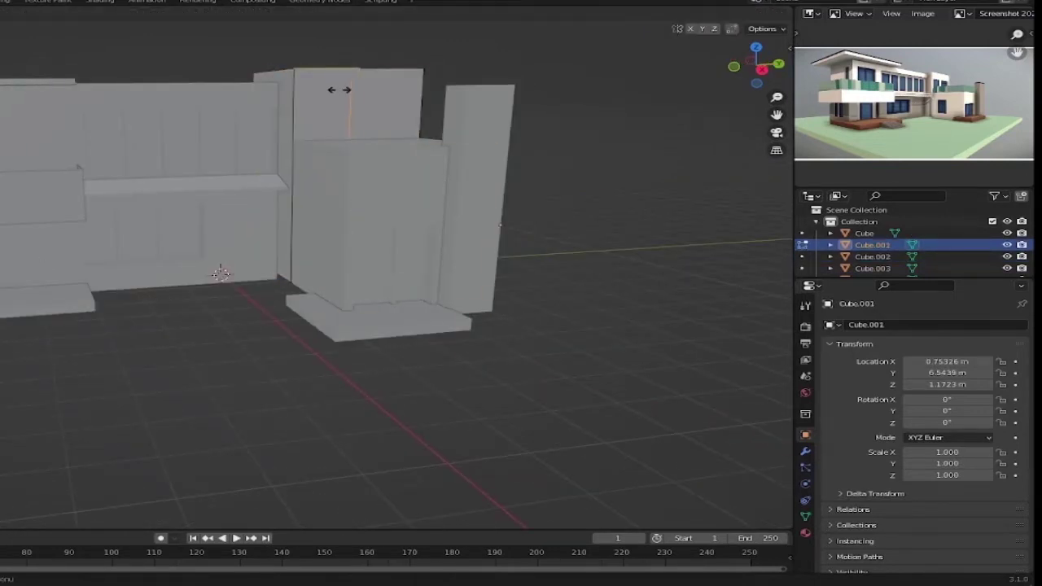
pyautogui.click(339, 90)
pyautogui.moveTo(193, 288); pyautogui.dragTo(338, 114, button='middle')
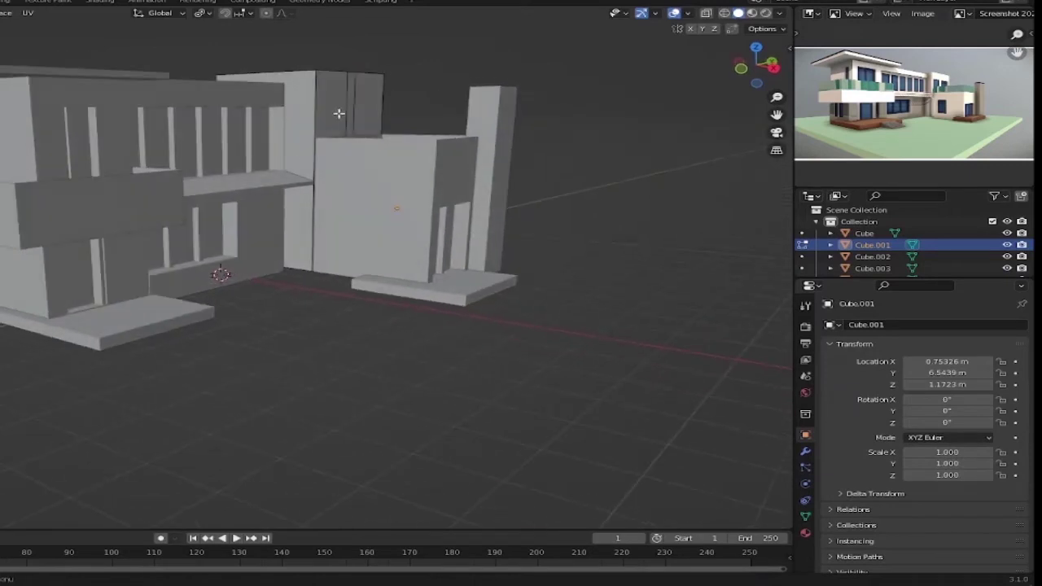
pyautogui.click(371, 81)
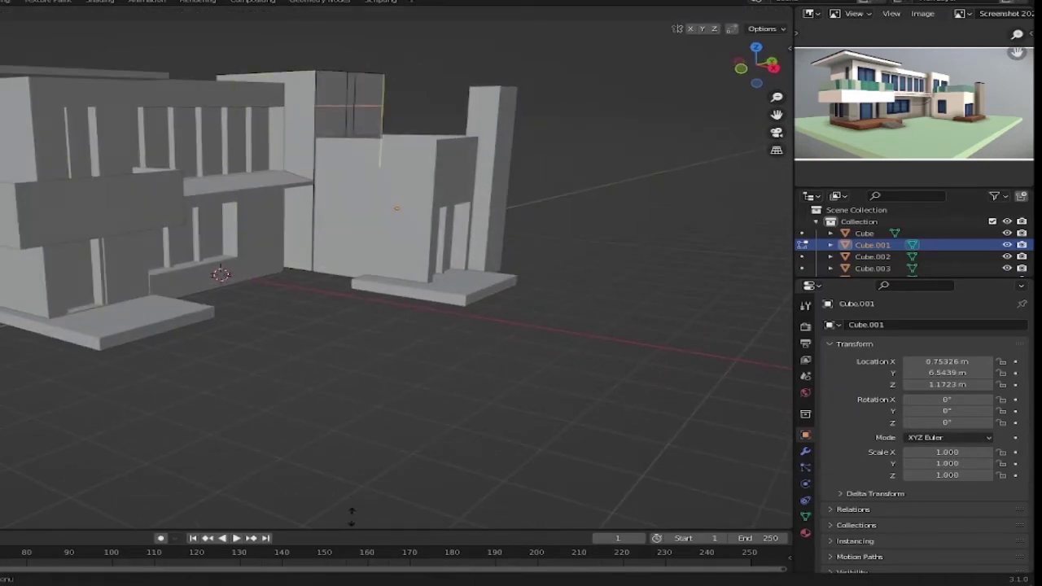
pyautogui.click(295, 92)
# Step: Add another cut, bevel the face band, and move the selection along Z
pyautogui.click(355, 90)
pyautogui.click(376, 47)
pyautogui.hotkey('ctrl', 'b')
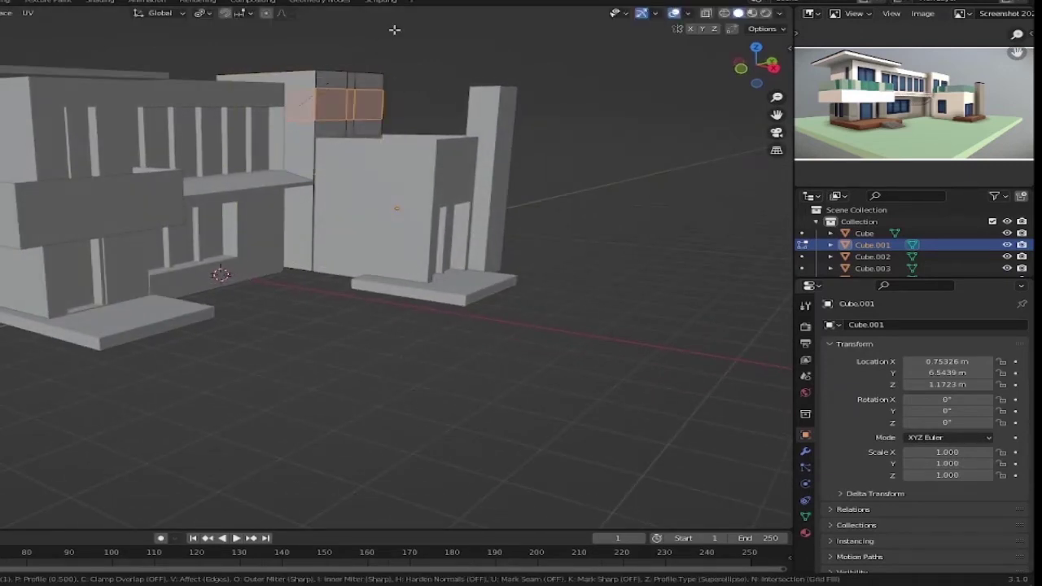
pyautogui.click(405, 521)
pyautogui.moveTo(340, 71)
pyautogui.mouseDown(button='middle')
pyautogui.moveTo(339, 89)
pyautogui.moveTo(392, 70)
pyautogui.mouseUp(button='middle')
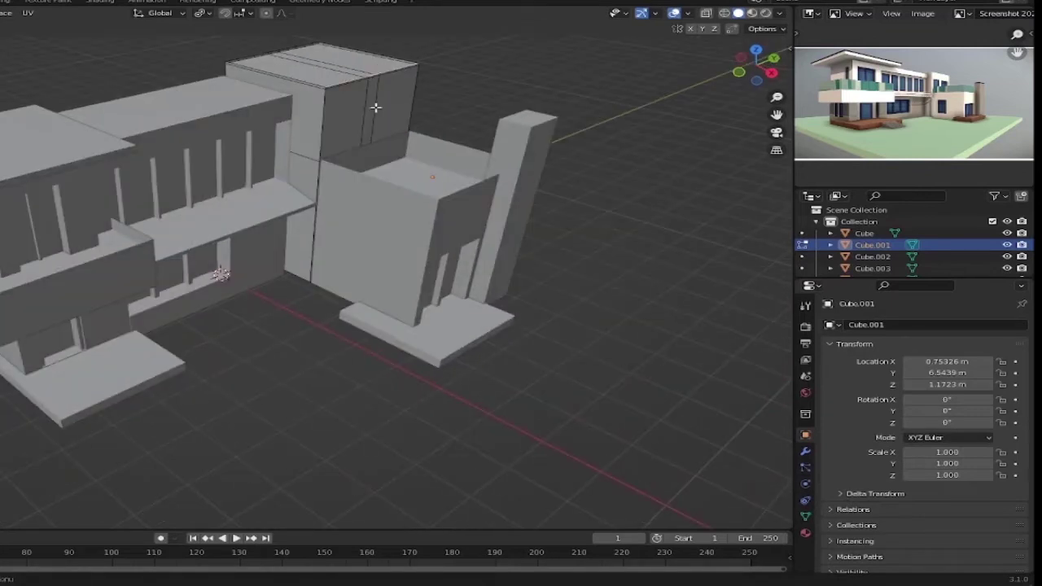
pyautogui.press('g')
pyautogui.press('z')
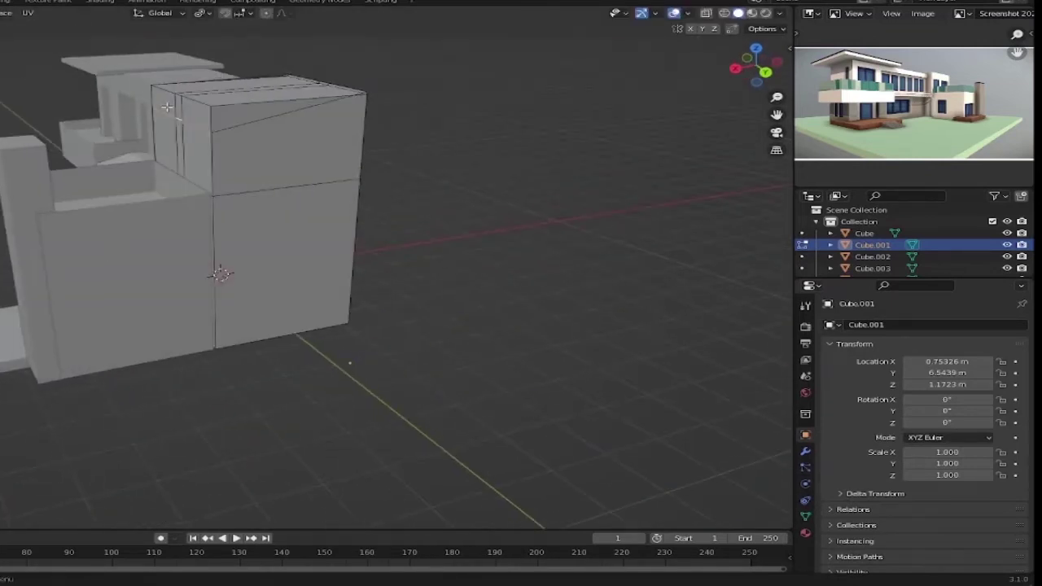
# Step: Bevel the horizontal edges across both window faces and inspect the result from several angles
pyautogui.moveTo(285, 88)
pyautogui.mouseDown(button='middle')
pyautogui.moveTo(271, 148)
pyautogui.moveTo(211, 228)
pyautogui.moveTo(348, 101)
pyautogui.mouseUp(button='middle')
pyautogui.moveTo(419, 88); pyautogui.dragTo(328, 110, button='middle')
pyautogui.moveTo(382, 227); pyautogui.dragTo(337, 126, button='middle')
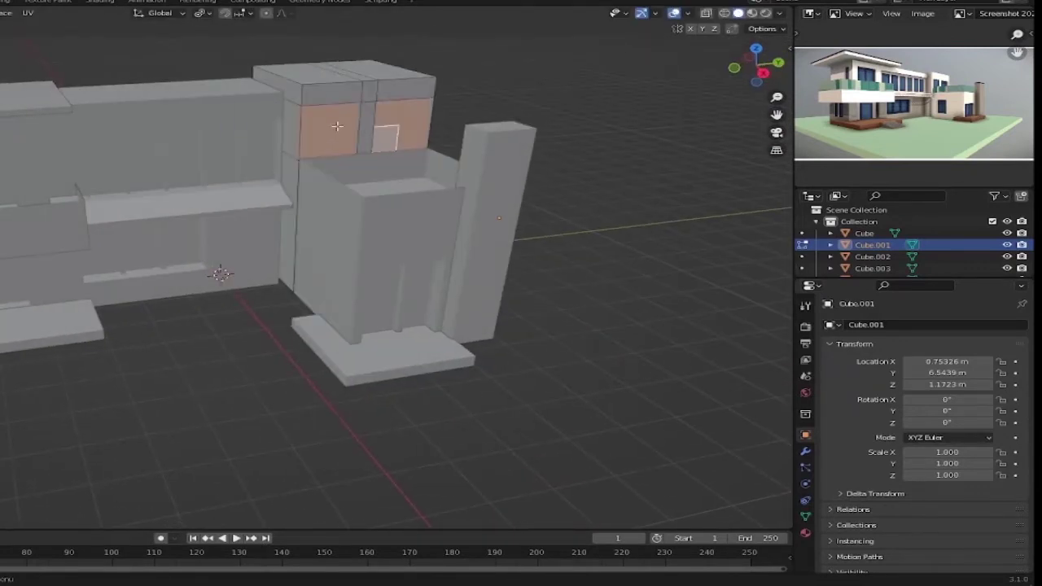
pyautogui.keyDown('alt'); pyautogui.click(410, 124); pyautogui.keyUp('alt')
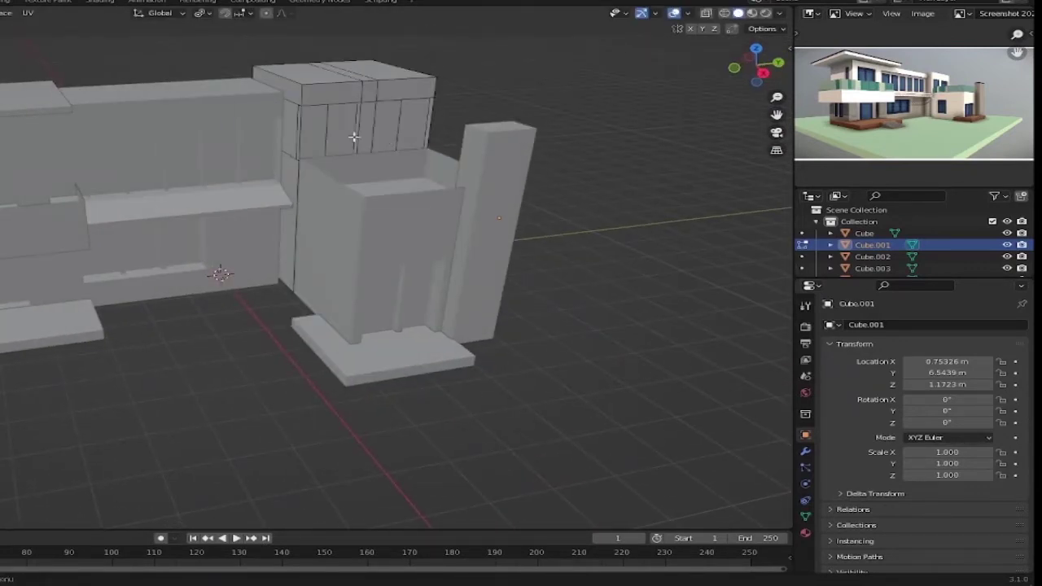
pyautogui.hotkey('ctrl', 'b')
pyautogui.moveTo(338, 140); pyautogui.dragTo(321, 240, button='middle')
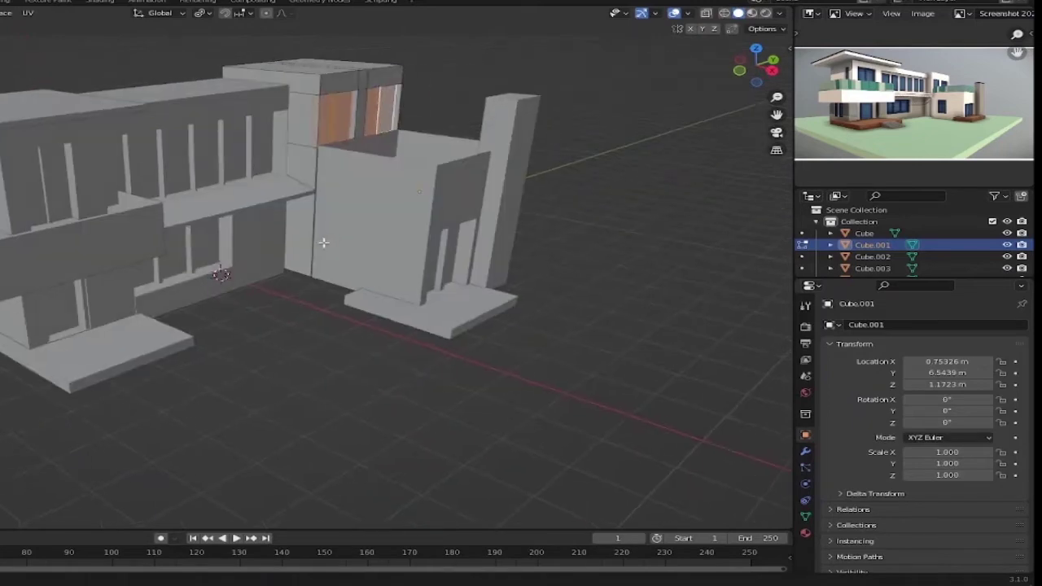
pyautogui.moveTo(526, 266); pyautogui.dragTo(399, 144, button='middle')
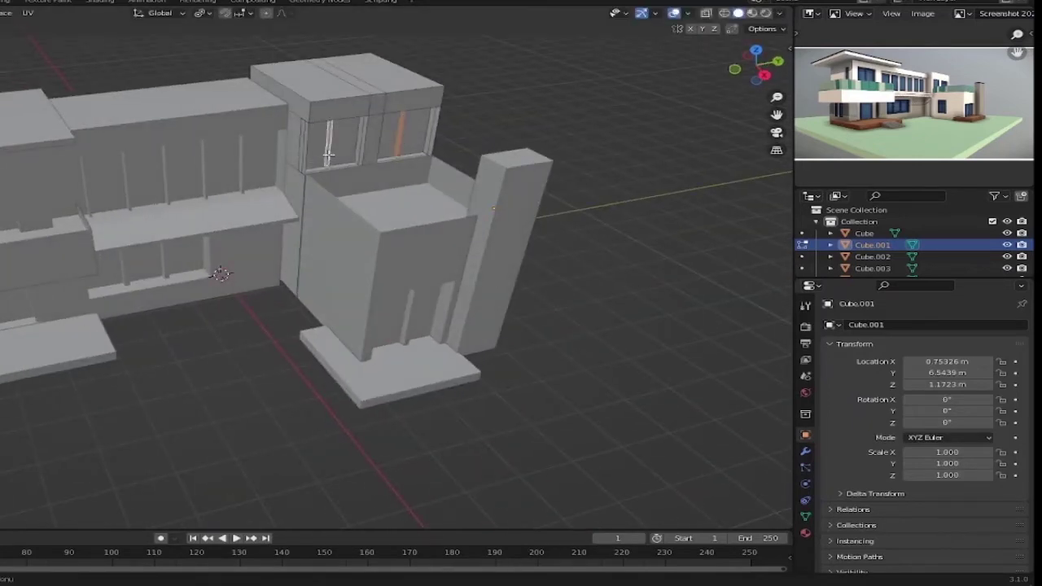
pyautogui.moveTo(328, 155)
pyautogui.mouseDown(button='middle')
pyautogui.moveTo(311, 325)
pyautogui.moveTo(330, 128)
pyautogui.moveTo(335, 218)
pyautogui.mouseUp(button='middle')
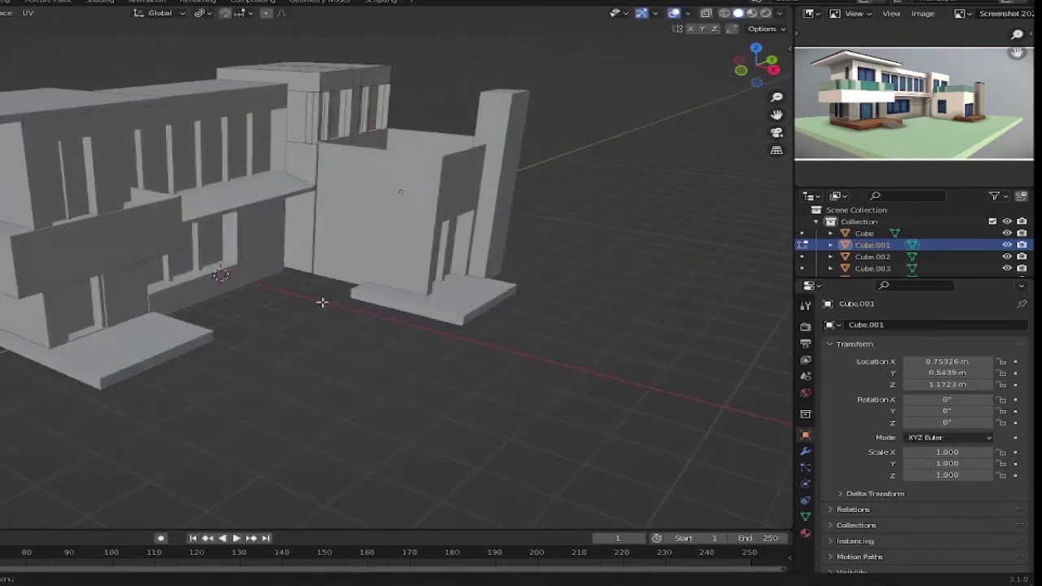
pyautogui.moveTo(321, 302)
pyautogui.mouseDown(button='middle')
pyautogui.moveTo(380, 311)
pyautogui.moveTo(396, 290)
pyautogui.moveTo(175, 228)
pyautogui.mouseUp(button='middle')
# Step: Select the left wall block Cube and bevel an edge on its front wall
pyautogui.click(176, 228)
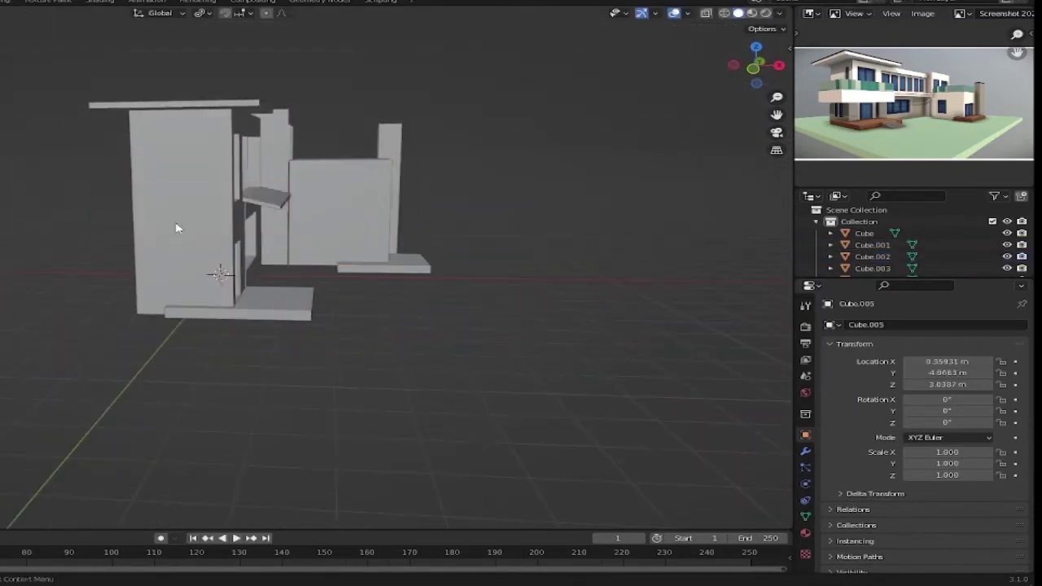
pyautogui.click(208, 259)
pyautogui.press('Tab')
pyautogui.click(207, 268)
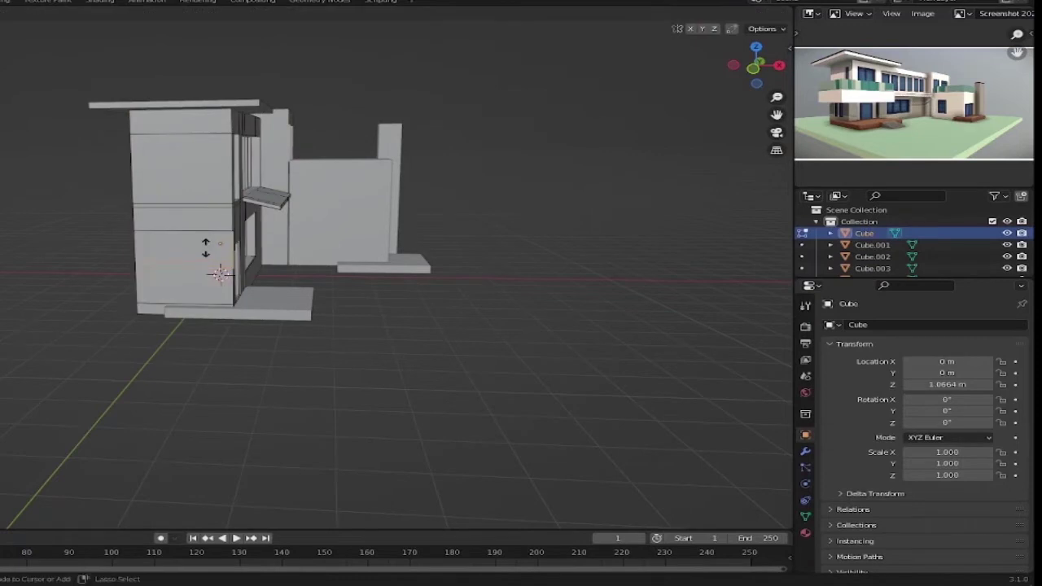
pyautogui.hotkey('ctrl', 'b')
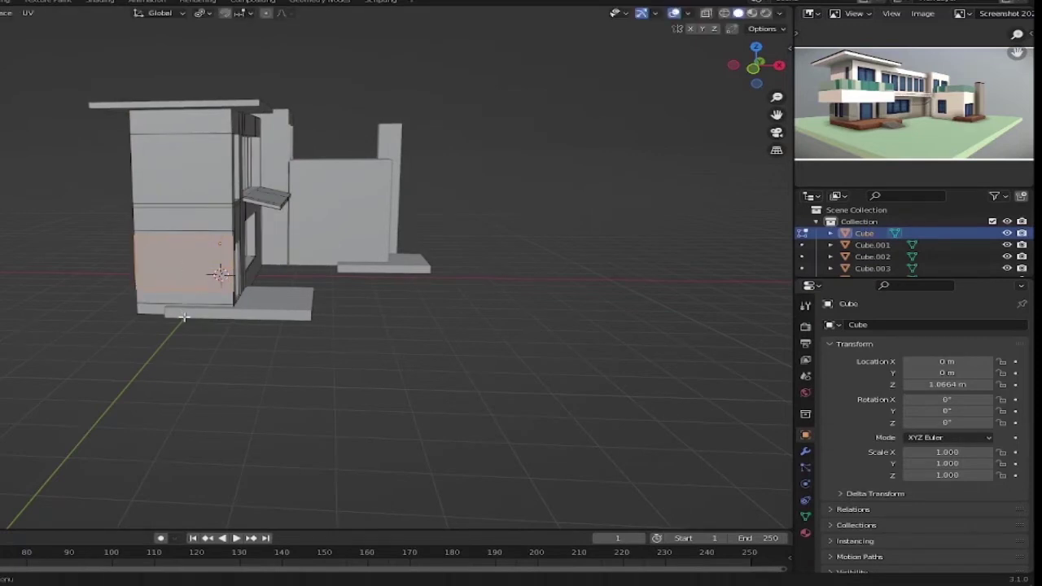
pyautogui.moveTo(183, 317); pyautogui.dragTo(254, 283, button='middle')
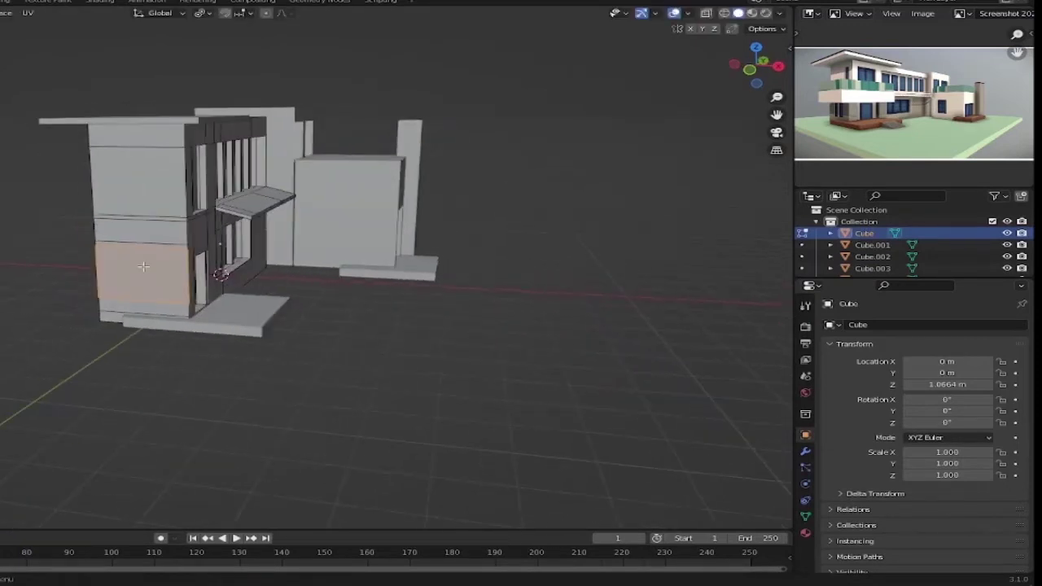
pyautogui.click(245, 283)
# Step: Bevel a wall face from the face options menu and return to Object Mode
pyautogui.click(145, 273)
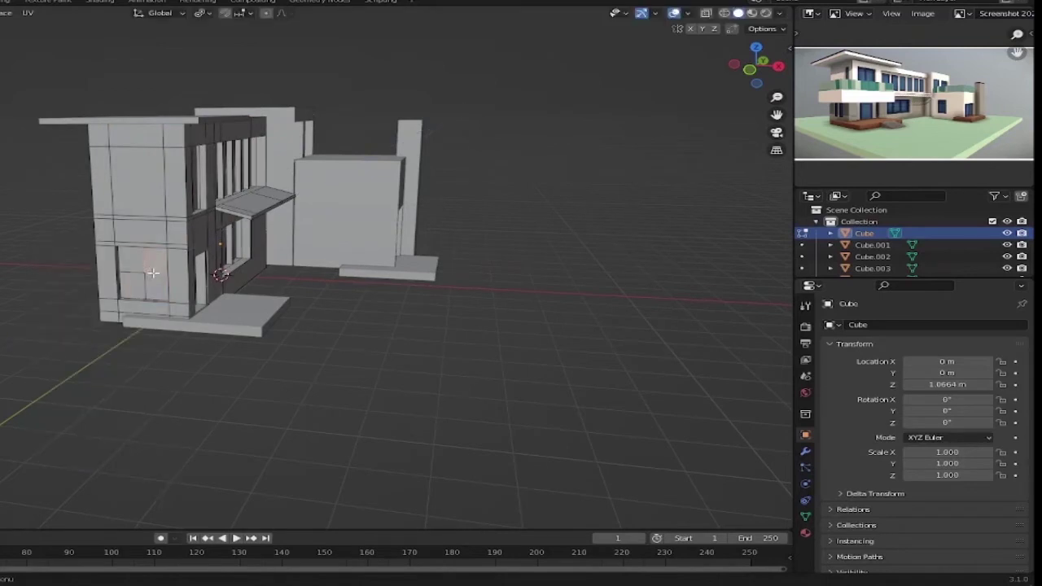
pyautogui.rightClick(153, 273)
pyautogui.click(153, 273)
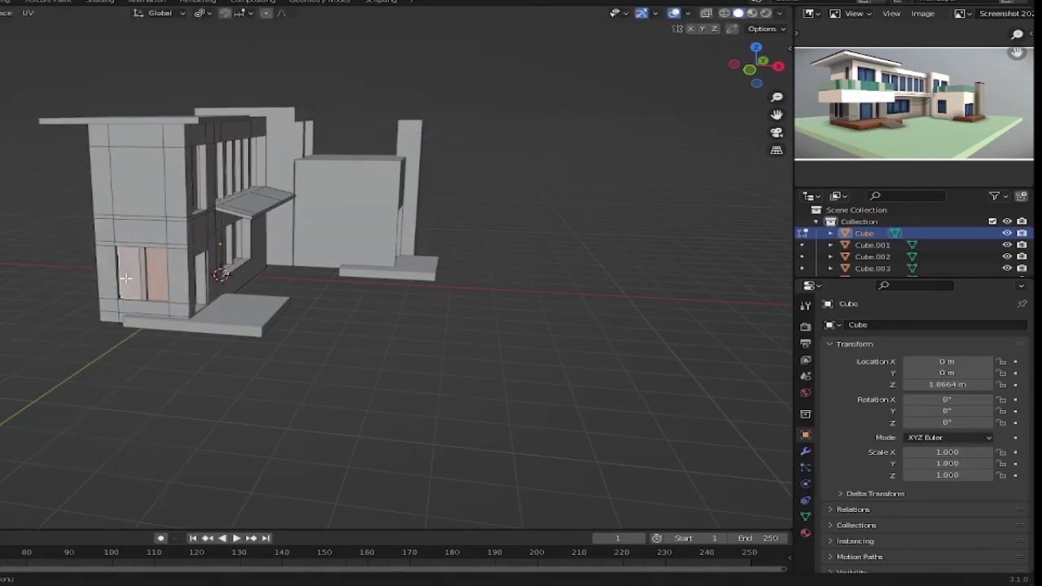
pyautogui.moveTo(126, 278); pyautogui.dragTo(203, 269, button='middle')
pyautogui.press('Tab')
# Step: Bevel the right-hand block's front wall face into a thin inset frame
pyautogui.moveTo(295, 319); pyautogui.dragTo(131, 211, button='middle')
pyautogui.click(118, 201)
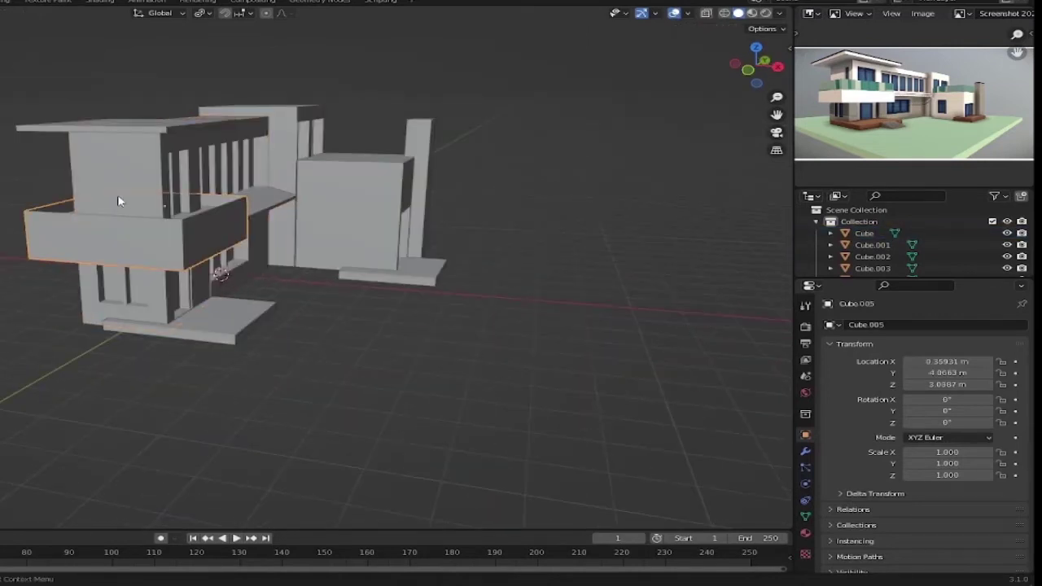
pyautogui.click(121, 165)
pyautogui.press('Tab')
pyautogui.click(121, 164)
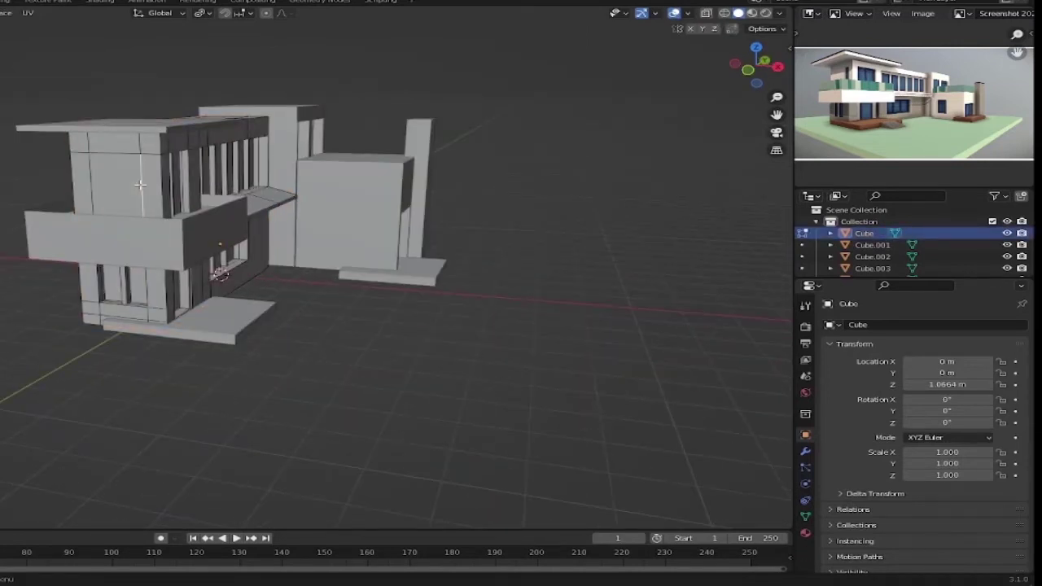
pyautogui.moveTo(140, 185); pyautogui.dragTo(127, 186, button='middle')
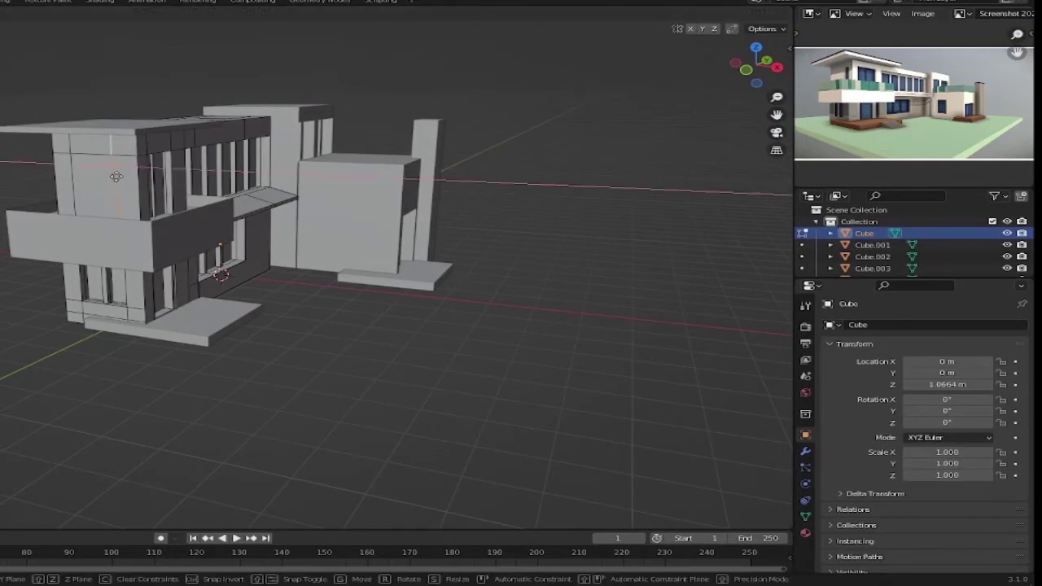
pyautogui.hotkey('ctrl', 'b')
pyautogui.click(109, 172)
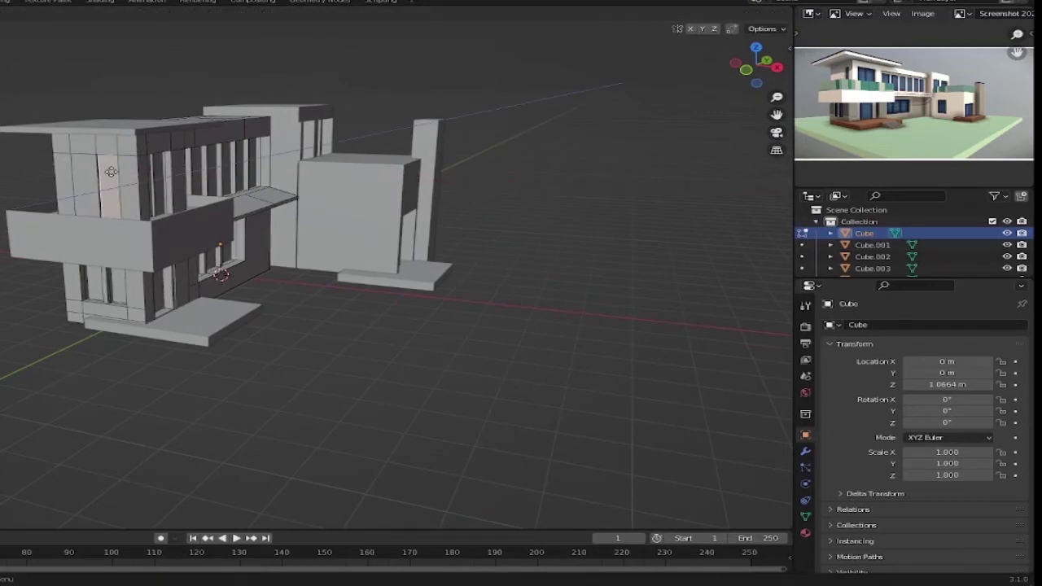
# Step: Select the vertical window panel face, leave Edit Mode, then select the front slab
pyautogui.moveTo(106, 166); pyautogui.dragTo(139, 175, button='middle')
pyautogui.rightClick(140, 175)
pyautogui.press('Escape')
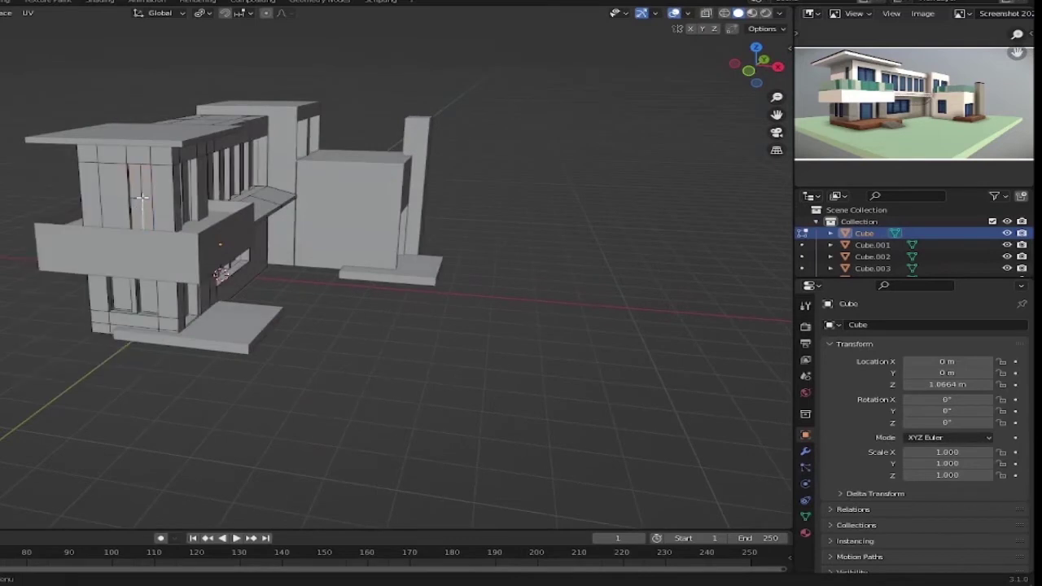
pyautogui.click(141, 189)
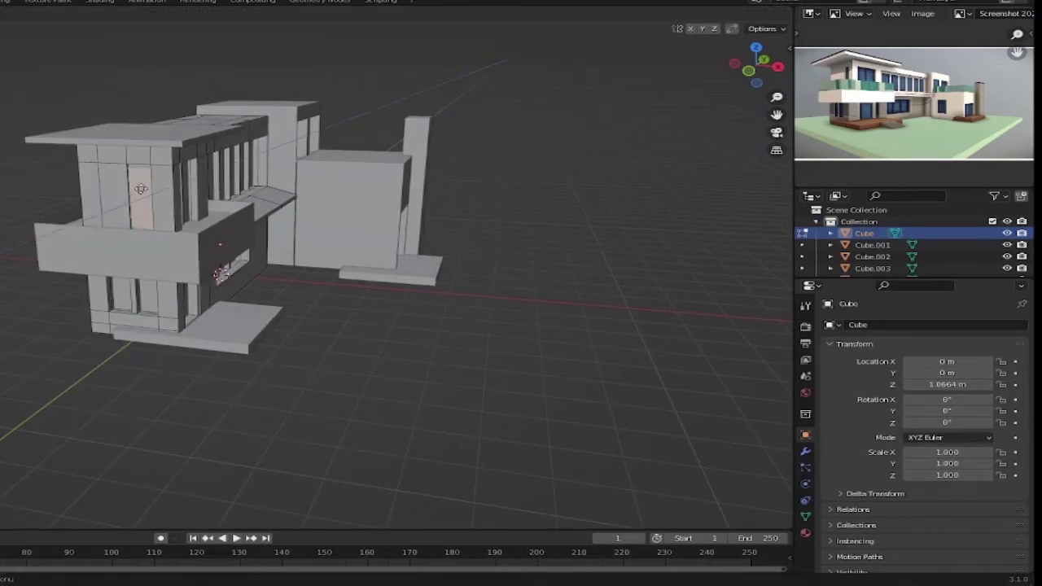
pyautogui.press('Tab')
pyautogui.moveTo(141, 189)
pyautogui.mouseDown(button='middle')
pyautogui.moveTo(304, 291)
pyautogui.moveTo(359, 225)
pyautogui.mouseUp(button='middle')
pyautogui.click(358, 227)
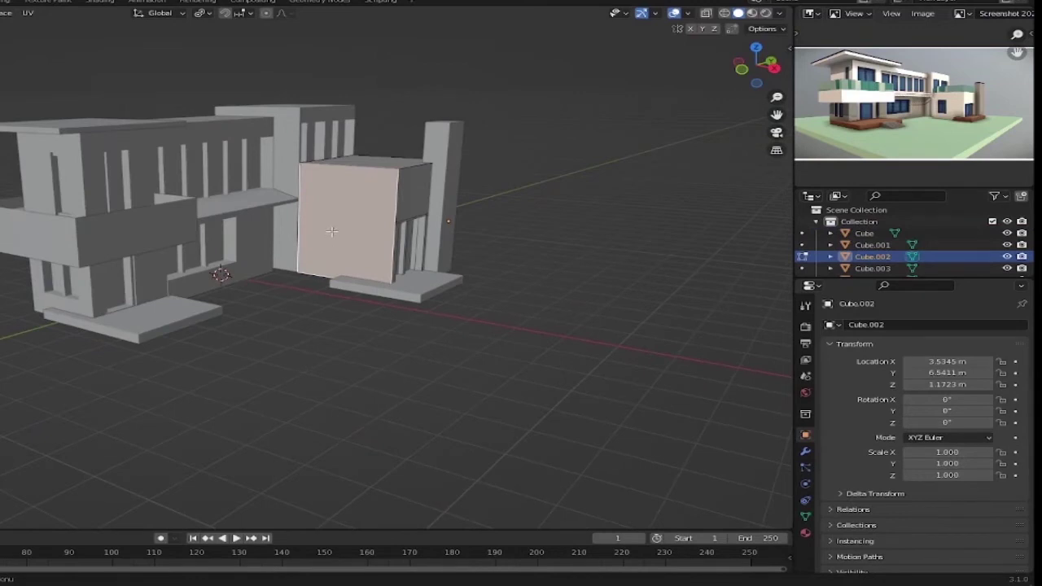
pyautogui.click(346, 200)
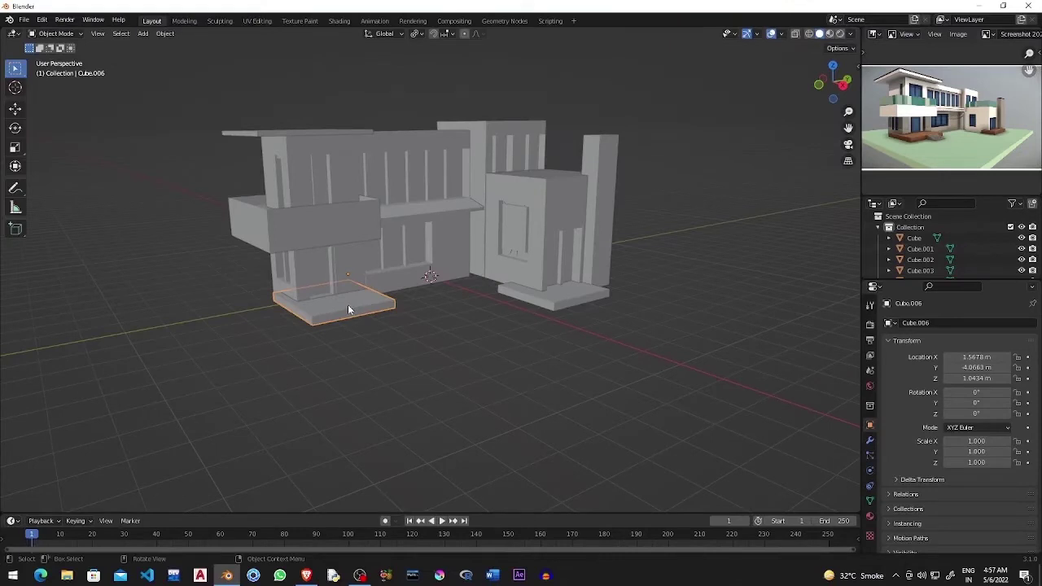
# Step: Duplicate the front slab and slide the copy forward along Y
pyautogui.hotkey('shift', 'd')
pyautogui.press('Tab')
pyautogui.press('g')
pyautogui.press('y')
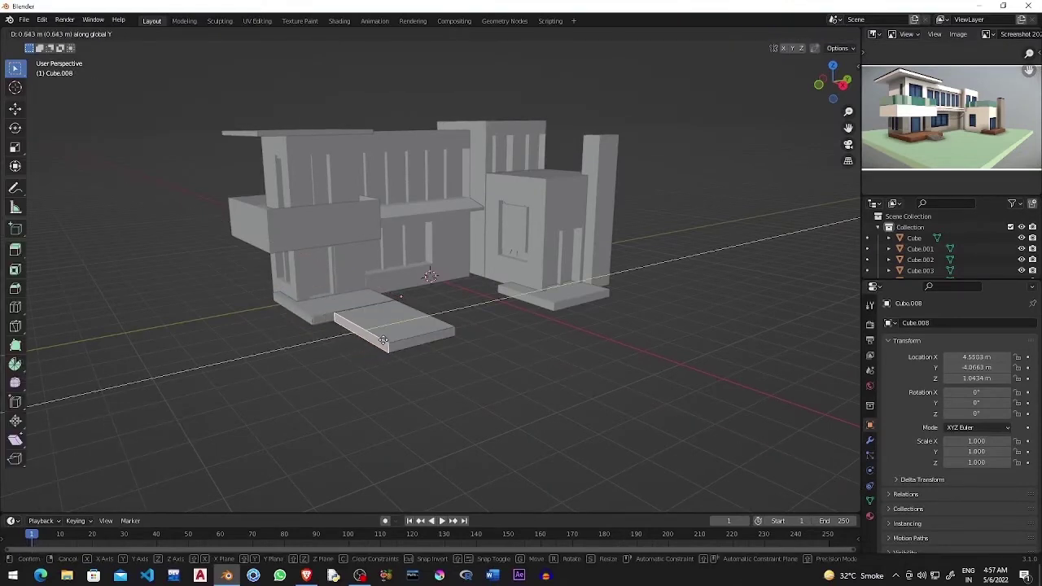
pyautogui.click(376, 335)
pyautogui.moveTo(376, 335)
pyautogui.mouseDown(button='middle')
pyautogui.moveTo(302, 304)
pyautogui.moveTo(325, 317)
pyautogui.mouseUp(button='middle')
pyautogui.scroll(2, 350, 331)
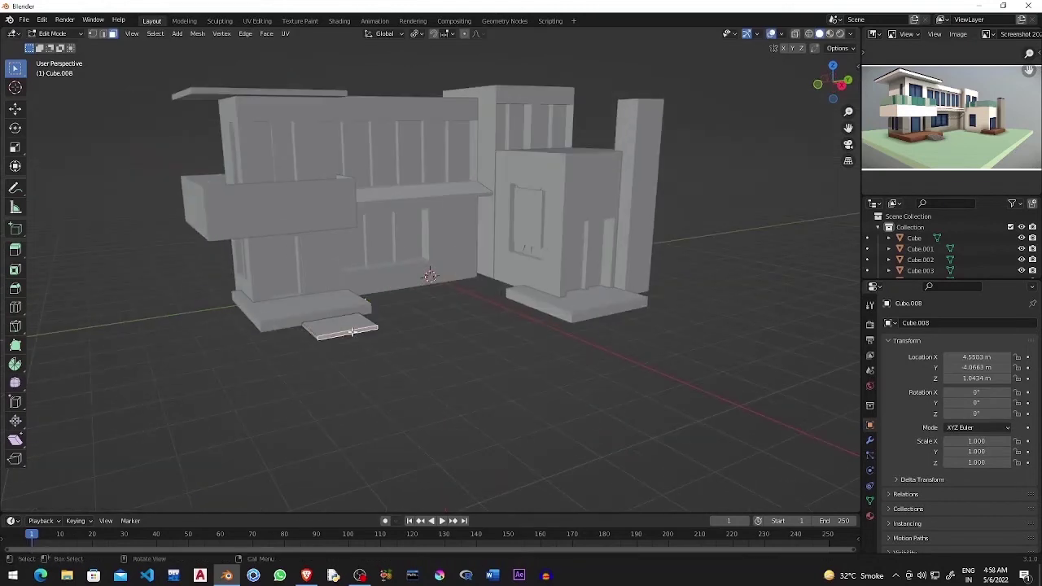
# Step: Duplicate the step slab twice, raising each copy on Z to stack the steps
pyautogui.hotkey('shift', 'd')
pyautogui.rightClick(350, 331)
pyautogui.press('g')
pyautogui.press('z')
pyautogui.click(341, 322)
pyautogui.press('Tab')
pyautogui.hotkey('shift', 'd')
pyautogui.press('z')
pyautogui.click(331, 318)
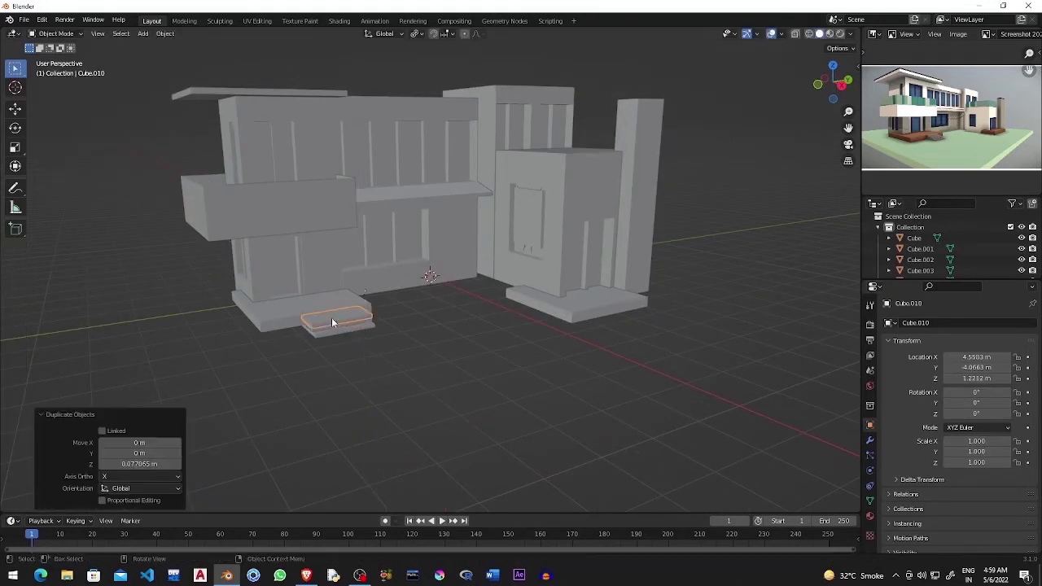
# Step: Offset the top step's front face along the X axis
pyautogui.press('Tab')
pyautogui.click(331, 322)
pyautogui.moveTo(331, 322); pyautogui.dragTo(441, 338, button='middle')
pyautogui.press('Tab')
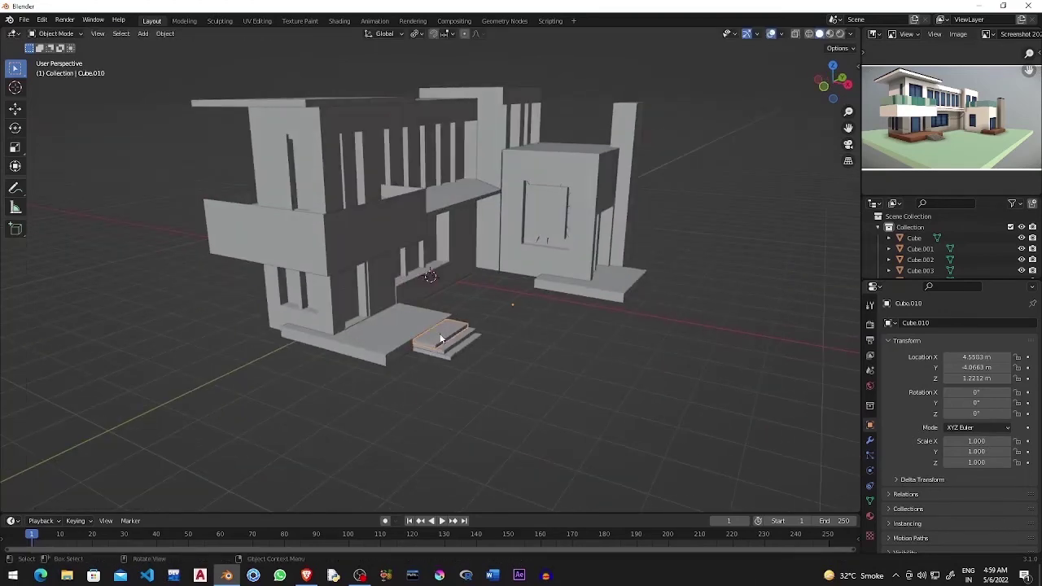
pyautogui.click(434, 328)
pyautogui.press('Tab')
pyautogui.press('g')
pyautogui.press('x')
pyautogui.click(430, 337)
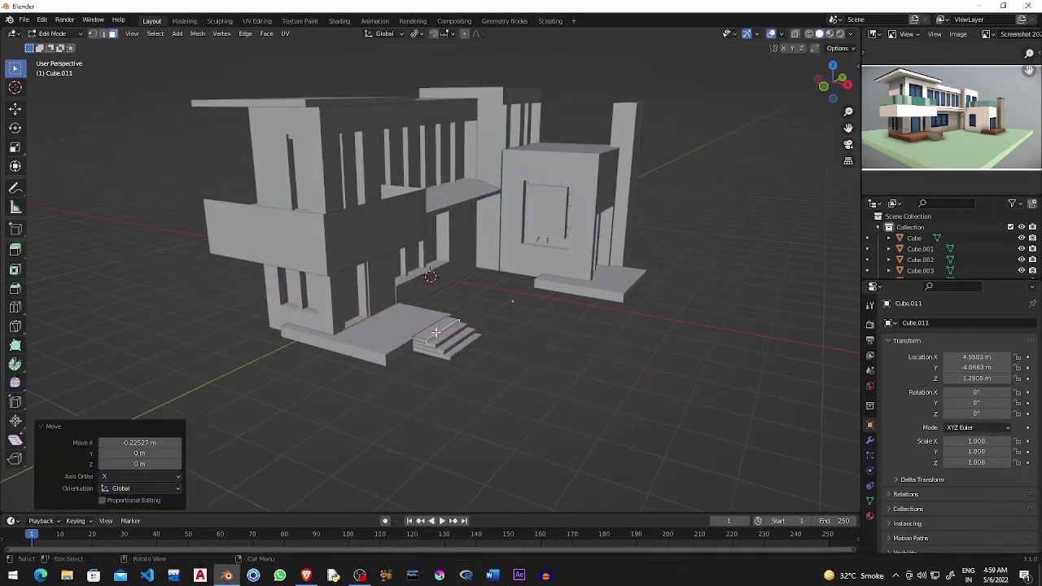
pyautogui.moveTo(429, 337)
pyautogui.mouseDown(button='middle')
pyautogui.moveTo(446, 365)
pyautogui.moveTo(442, 302)
pyautogui.mouseUp(button='middle')
# Step: Select the slab beside the right block and place a moved copy of it
pyautogui.press('Tab')
pyautogui.click(419, 264)
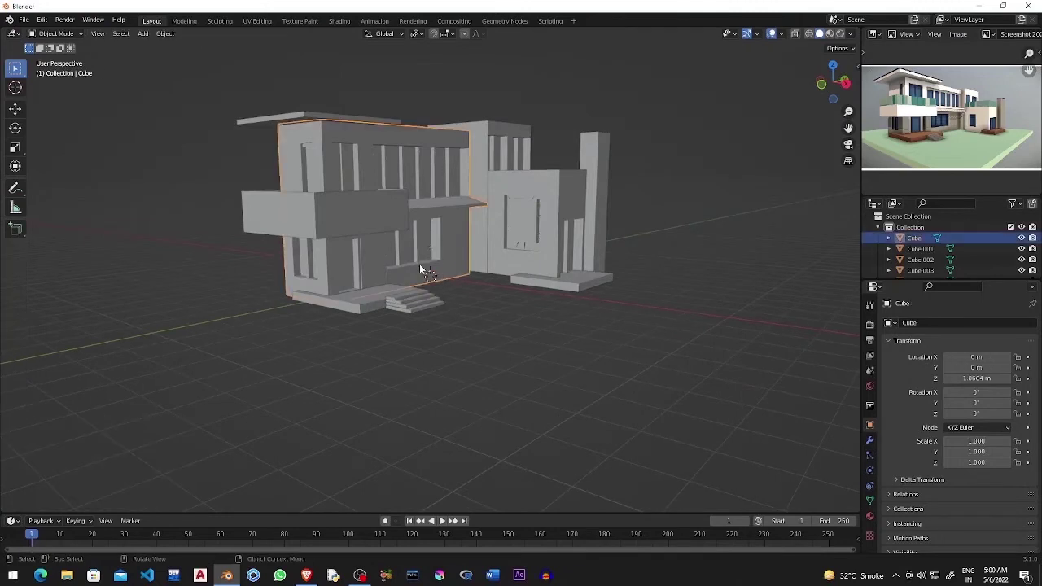
pyautogui.press('Tab')
pyautogui.press('Tab')
pyautogui.press('Tab')
pyautogui.moveTo(519, 265)
pyautogui.mouseDown(button='middle')
pyautogui.moveTo(489, 302)
pyautogui.moveTo(563, 259)
pyautogui.mouseUp(button='middle')
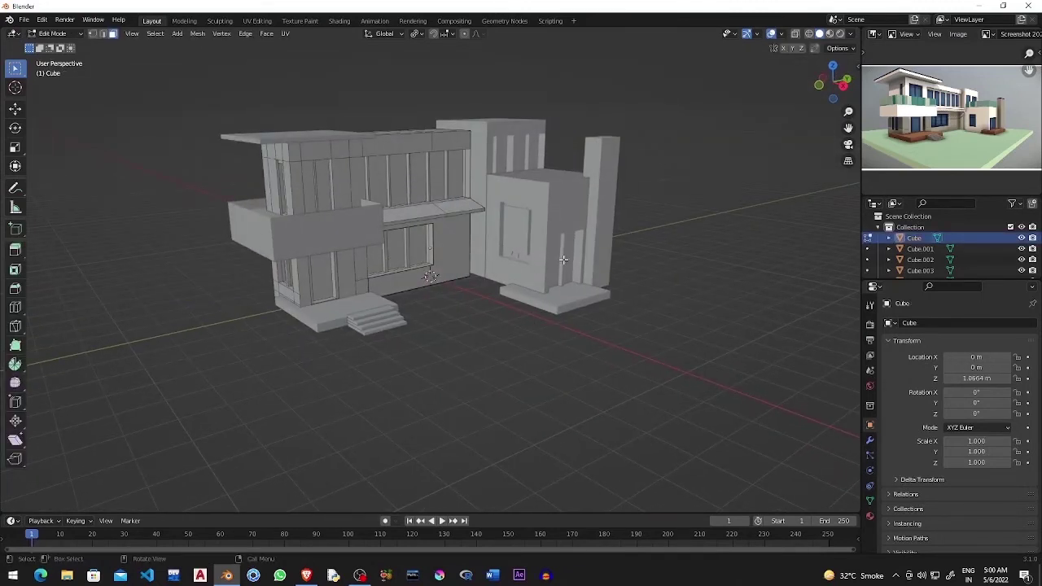
pyautogui.press('Tab')
pyautogui.moveTo(563, 259)
pyautogui.mouseDown(button='middle')
pyautogui.moveTo(475, 356)
pyautogui.moveTo(433, 361)
pyautogui.mouseUp(button='middle')
pyautogui.click(477, 341)
pyautogui.press('g')
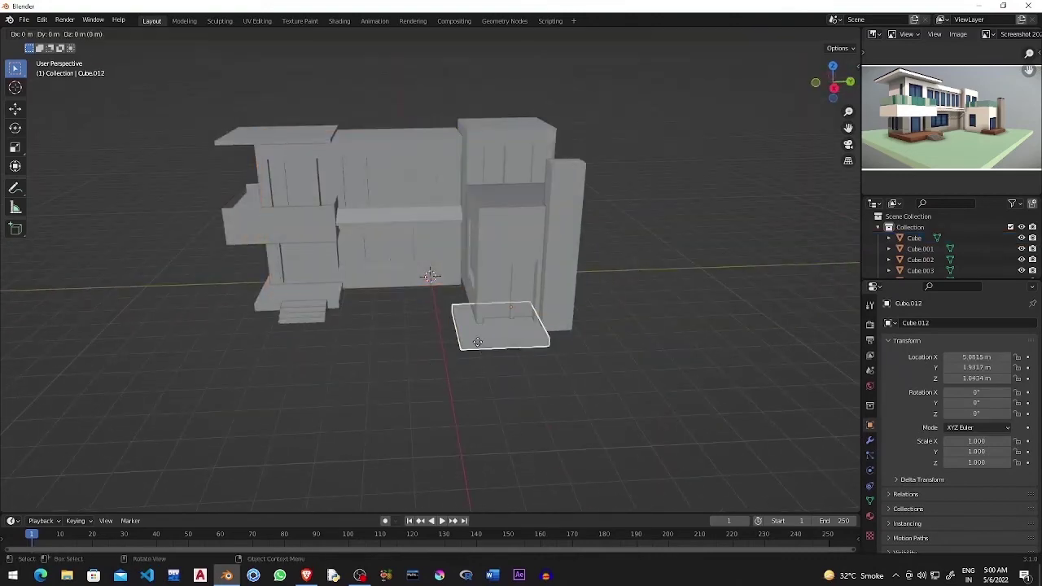
pyautogui.click(476, 355)
# Step: Stretch the copy's side face along Y beneath the house, then shorten it slightly
pyautogui.press('Tab')
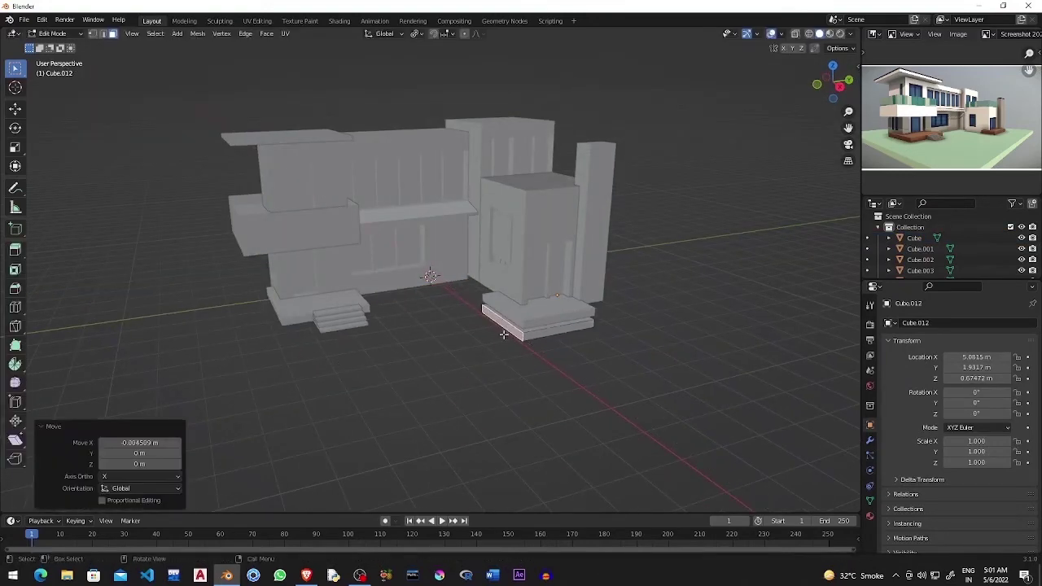
pyautogui.moveTo(475, 355); pyautogui.dragTo(320, 421, button='middle')
pyautogui.press('g')
pyautogui.press('y')
pyautogui.press('Escape')
pyautogui.press('KP_3')
pyautogui.press('g')
pyautogui.press('y')
pyautogui.click(424, 380)
pyautogui.moveTo(424, 380); pyautogui.dragTo(424, 380, button='middle')
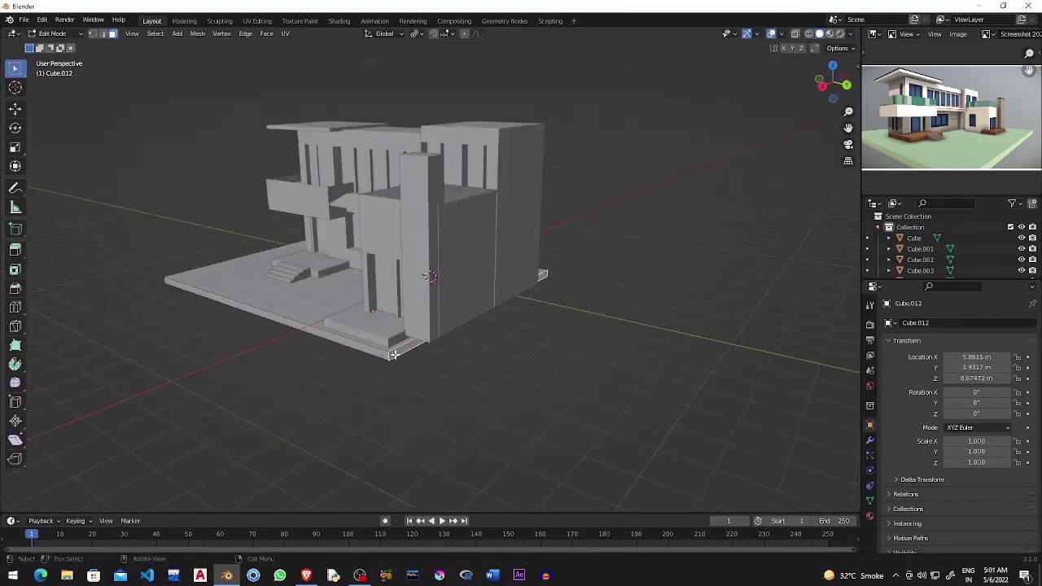
pyautogui.press('g')
pyautogui.press('y')
pyautogui.click(397, 345)
pyautogui.moveTo(260, 409); pyautogui.dragTo(370, 353, button='middle')
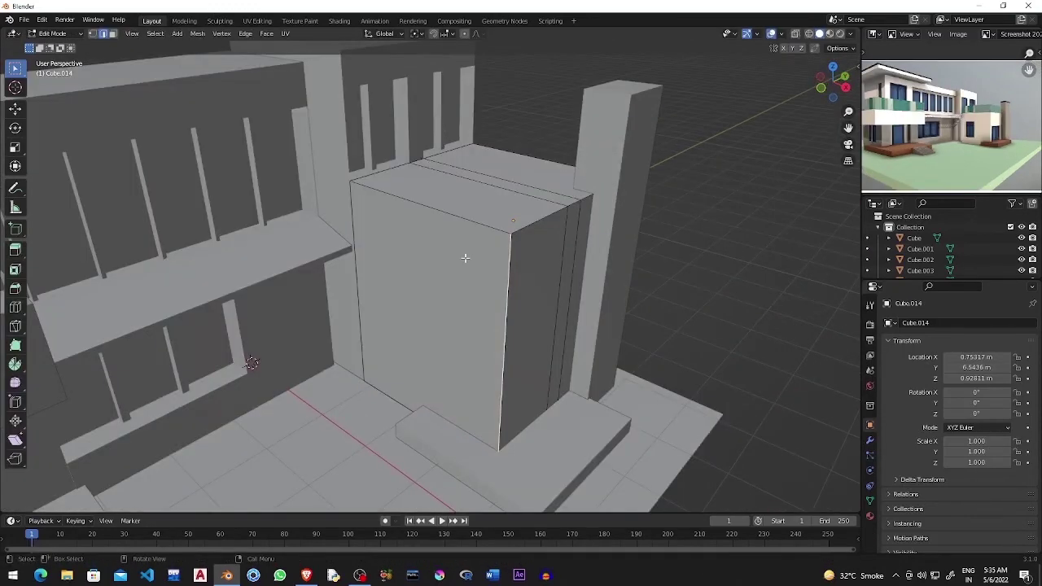
# Step: Extrude the right block's front face, scale it to about 0.79, and push it in
pyautogui.click(465, 258)
pyautogui.press('e')
pyautogui.press('Escape')
pyautogui.moveTo(496, 319); pyautogui.dragTo(472, 329, button='middle')
pyautogui.press('s')
pyautogui.click(460, 335)
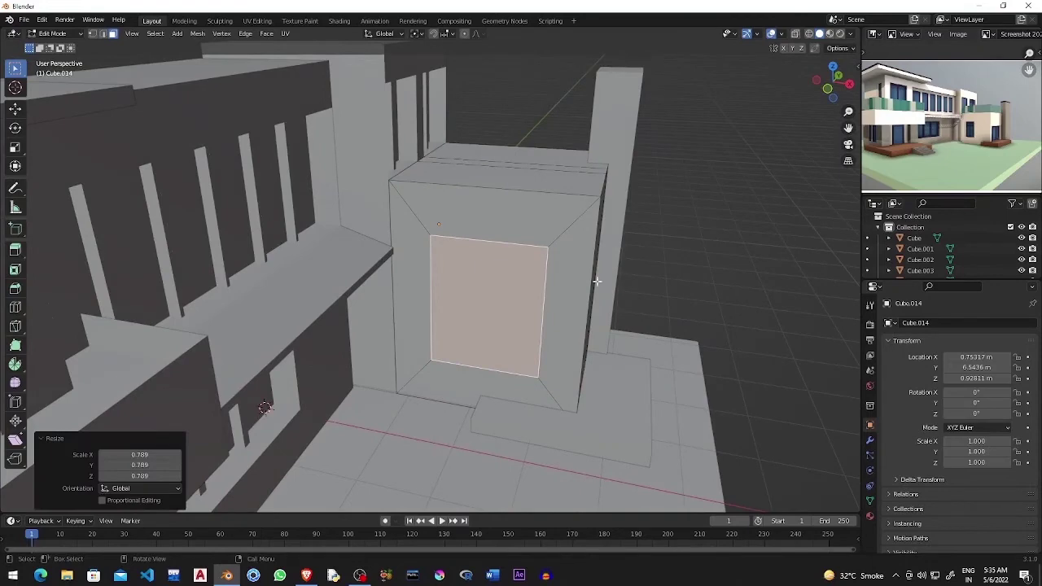
pyautogui.press('e')
pyautogui.click(481, 293)
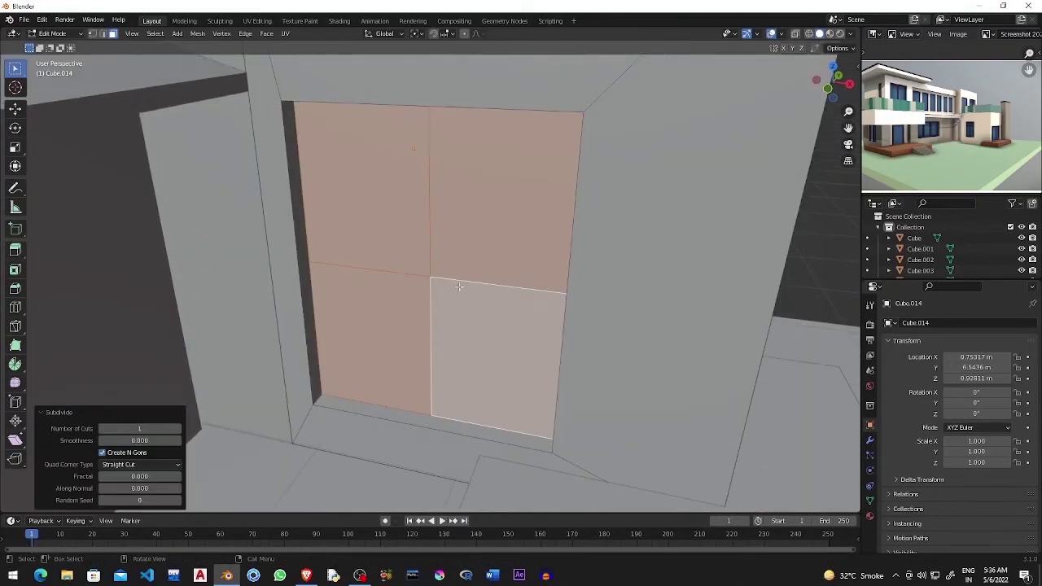
# Step: Raise the horizontal door divider and bevel the cross dividers into frame strips
pyautogui.click(382, 279)
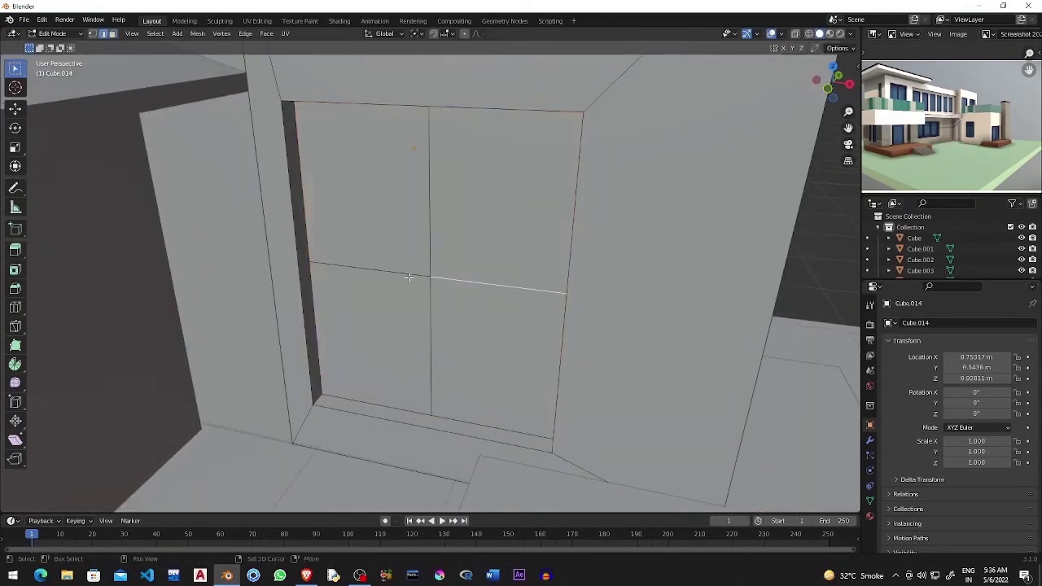
pyautogui.press('g')
pyautogui.press('z')
pyautogui.click(417, 182)
pyautogui.hotkey('ctrl', 'b')
pyautogui.click(419, 195)
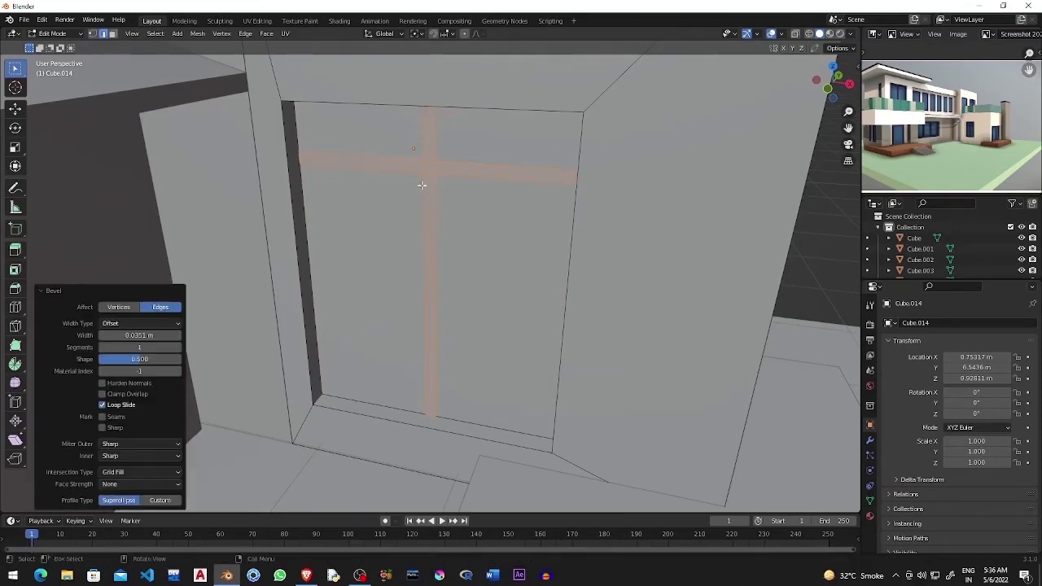
# Step: Extrude the four door panel faces inside the frame
pyautogui.click(489, 285)
pyautogui.keyDown('shift'); pyautogui.click(358, 130); pyautogui.keyUp('shift')
pyautogui.keyDown('shift'); pyautogui.click(504, 139); pyautogui.keyUp('shift')
pyautogui.keyDown('shift'); pyautogui.click(402, 214); pyautogui.keyUp('shift')
pyautogui.press('e')
pyautogui.click(418, 214)
pyautogui.moveTo(418, 214); pyautogui.dragTo(325, 185, button='middle')
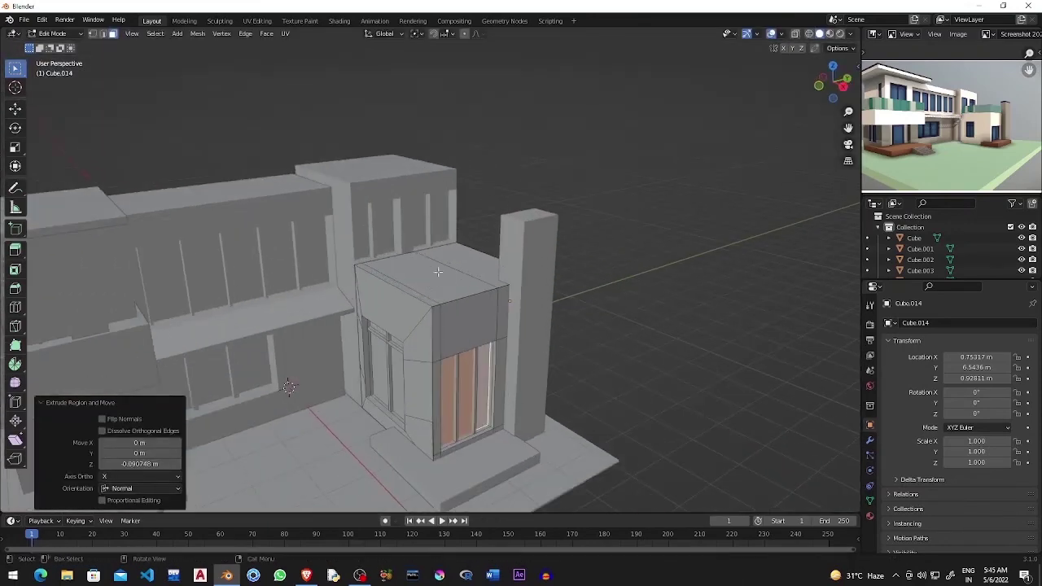
# Step: Dissolve the block's top face and scale the top to form the parapet
pyautogui.click(424, 273)
pyautogui.press('x')
pyautogui.click(420, 306)
pyautogui.press('s')
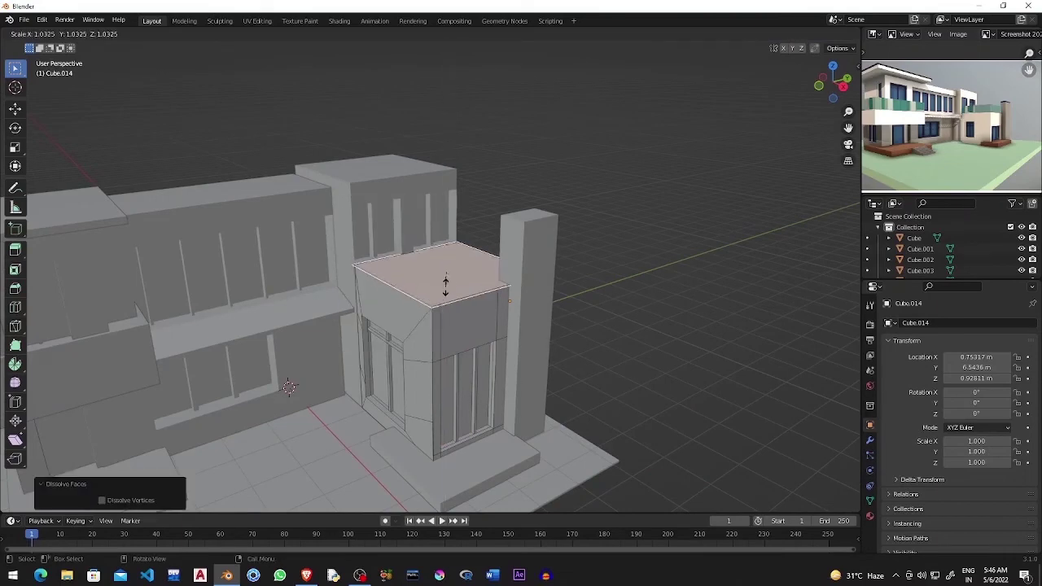
pyautogui.click(447, 280)
pyautogui.moveTo(448, 279)
pyautogui.mouseDown(button='middle')
pyautogui.moveTo(481, 370)
pyautogui.moveTo(359, 297)
pyautogui.mouseUp(button='middle')
pyautogui.scroll(-3, 472, 342)
pyautogui.moveTo(464, 328); pyautogui.dragTo(772, 69, button='middle')
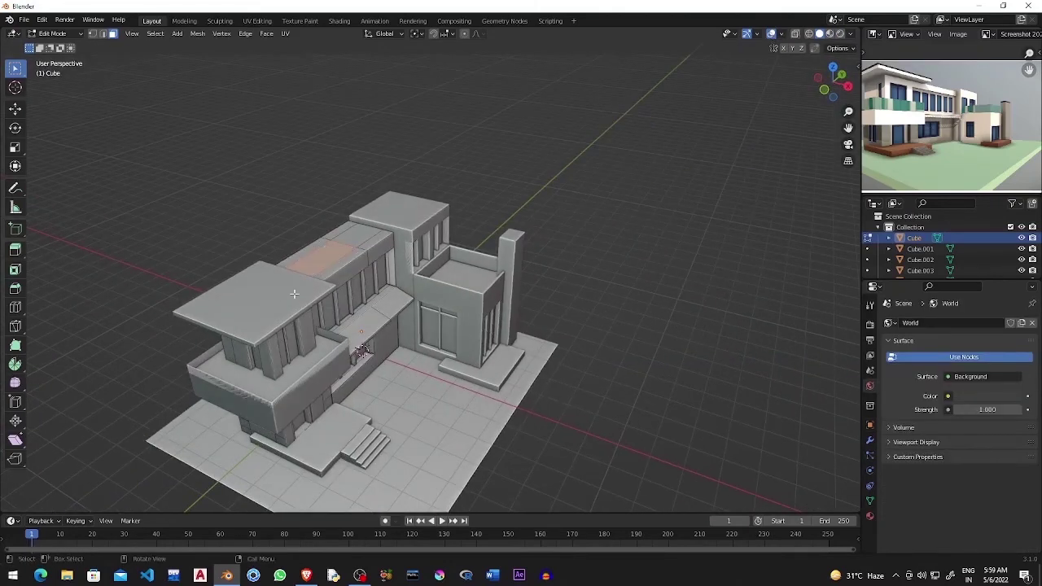
# Step: Extrude the main block's roof face and inset it inward
pyautogui.moveTo(308, 278); pyautogui.dragTo(304, 299, button='middle')
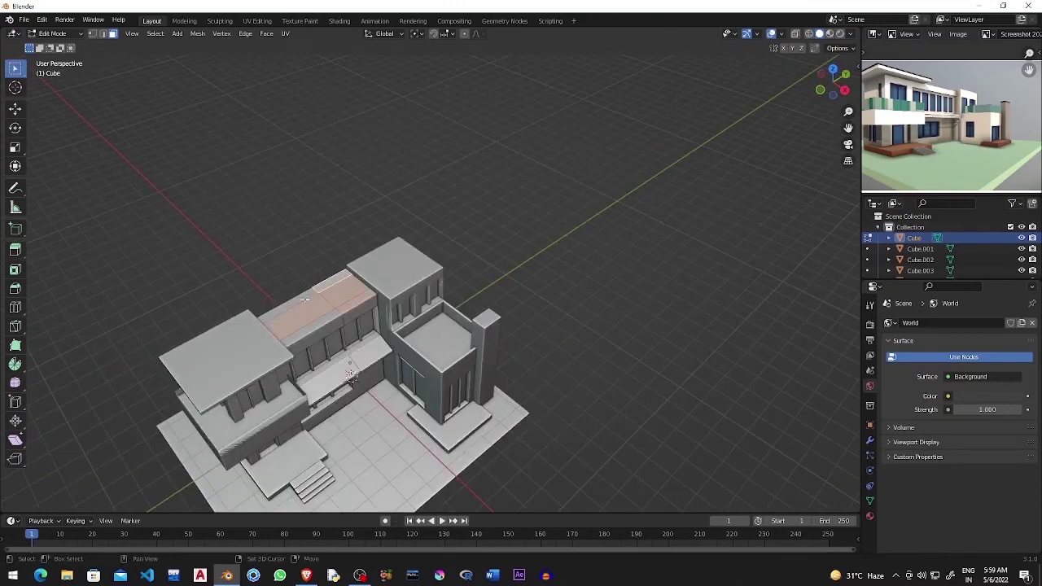
pyautogui.press('e')
pyautogui.click(362, 281)
pyautogui.press('e')
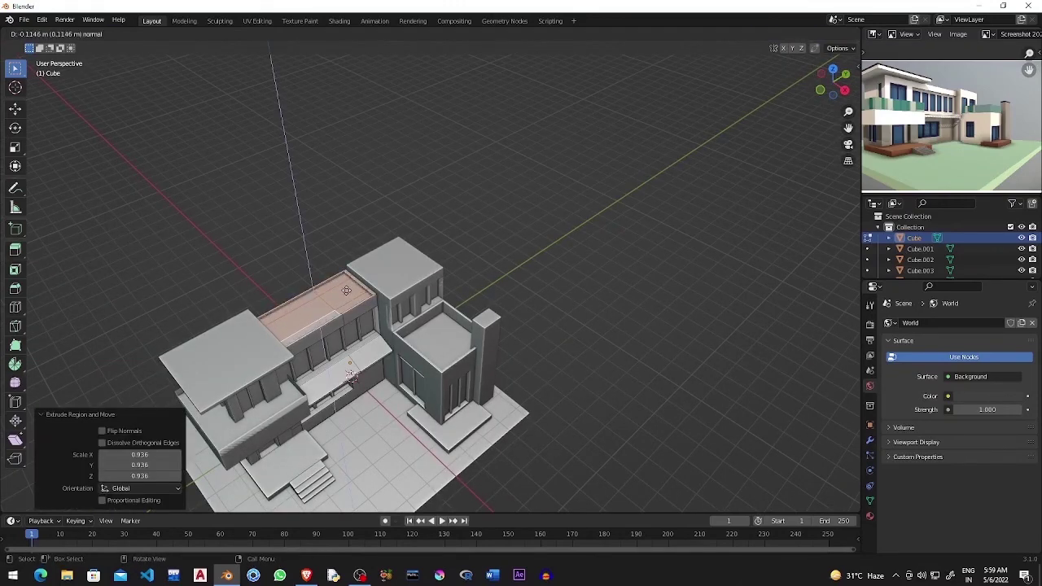
pyautogui.click(374, 271)
pyautogui.moveTo(374, 271); pyautogui.dragTo(407, 271, button='middle')
# Step: Extrude the upper block's roof face in place and scale it inward
pyautogui.press('Tab')
pyautogui.click(407, 271)
pyautogui.press('Tab')
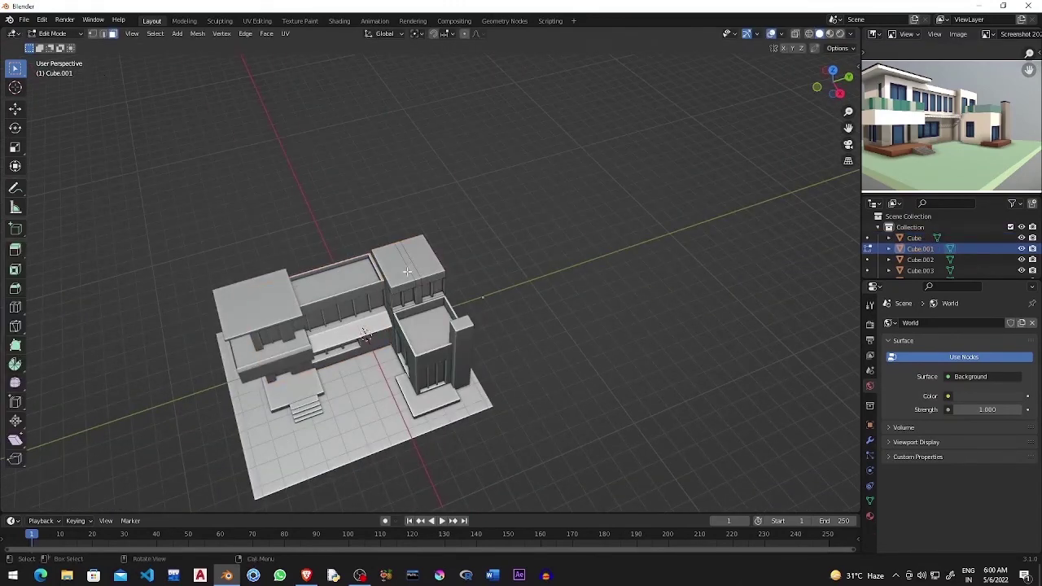
pyautogui.press('e')
pyautogui.rightClick(413, 271)
pyautogui.press('s')
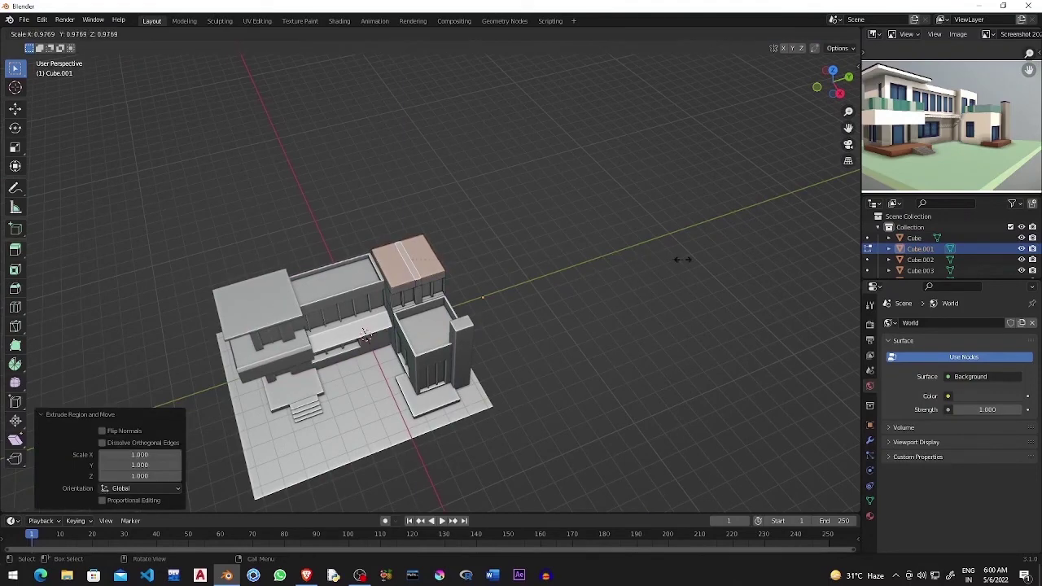
pyautogui.click(674, 263)
pyautogui.press('KP_Decimal')
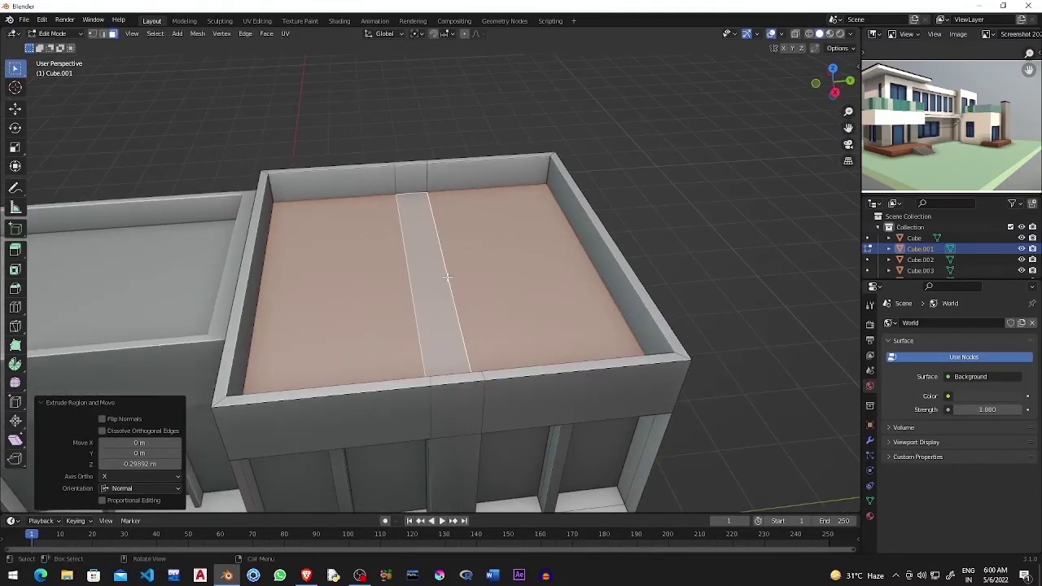